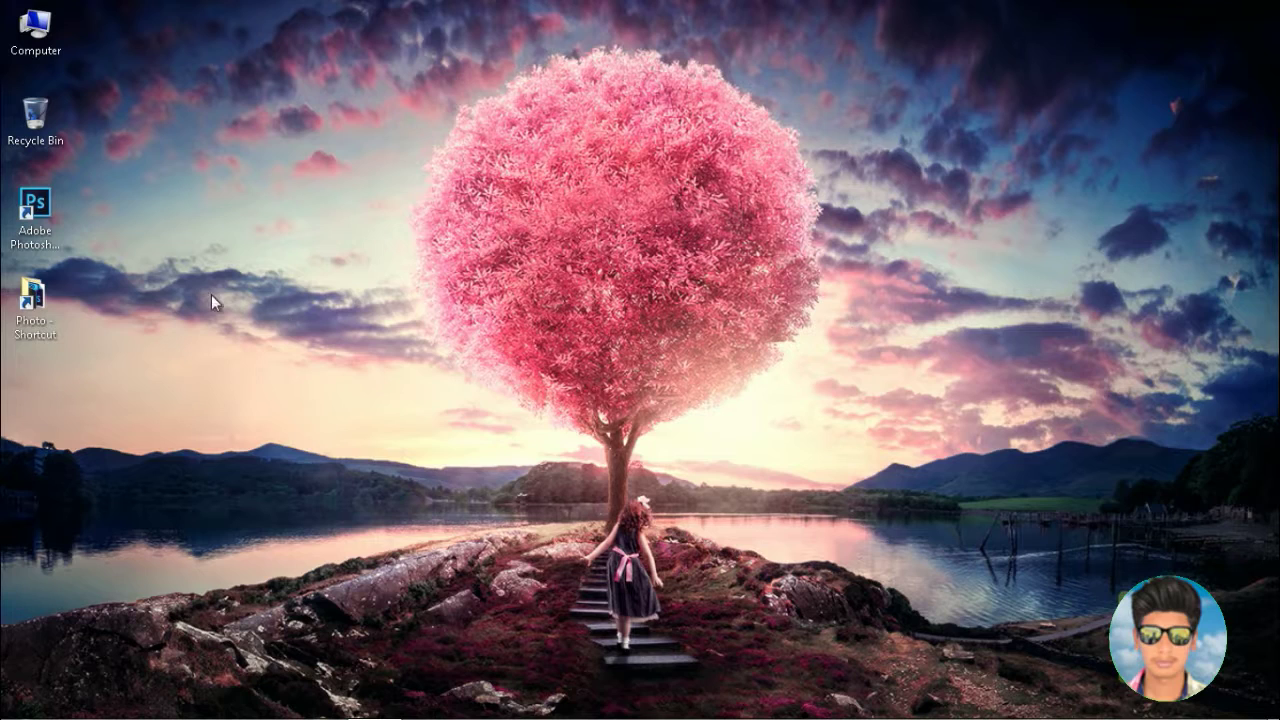
- Launch Adobe Photoshop CC 2015 from its desktop shortcut
double_click(44, 217)
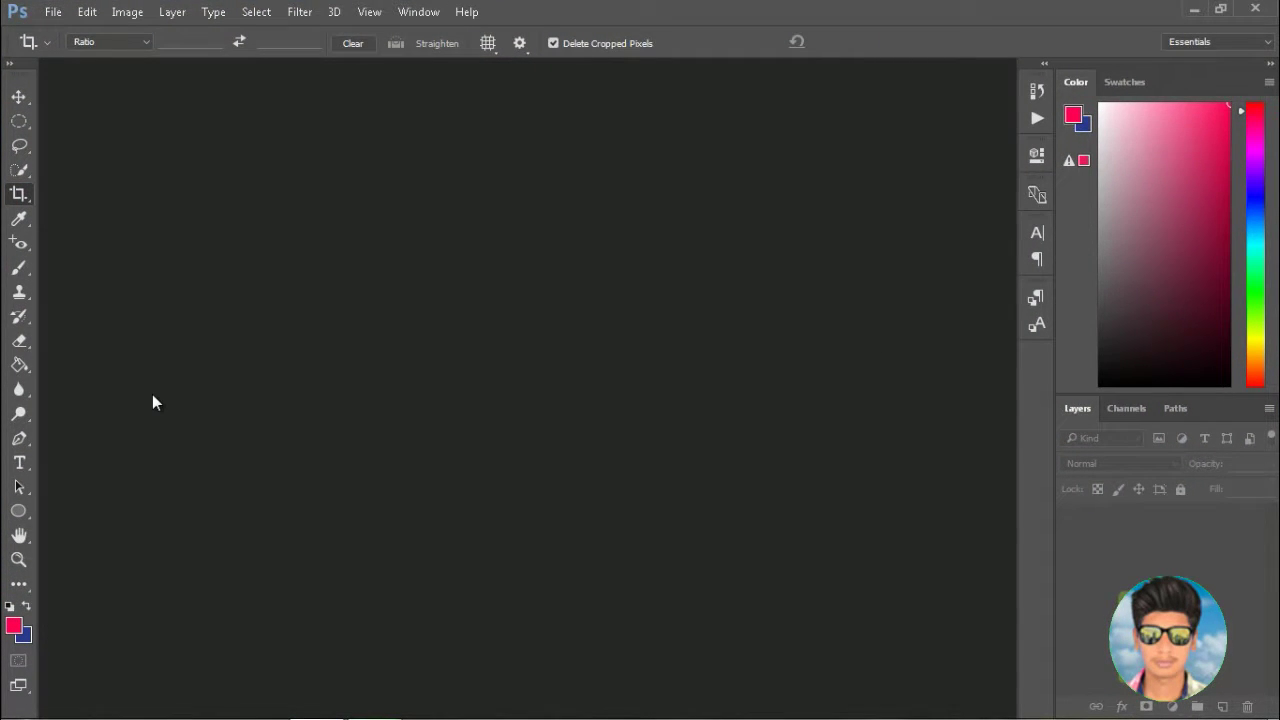
- Open Photoshop's File menu to reach the new-document command
click(50, 12)
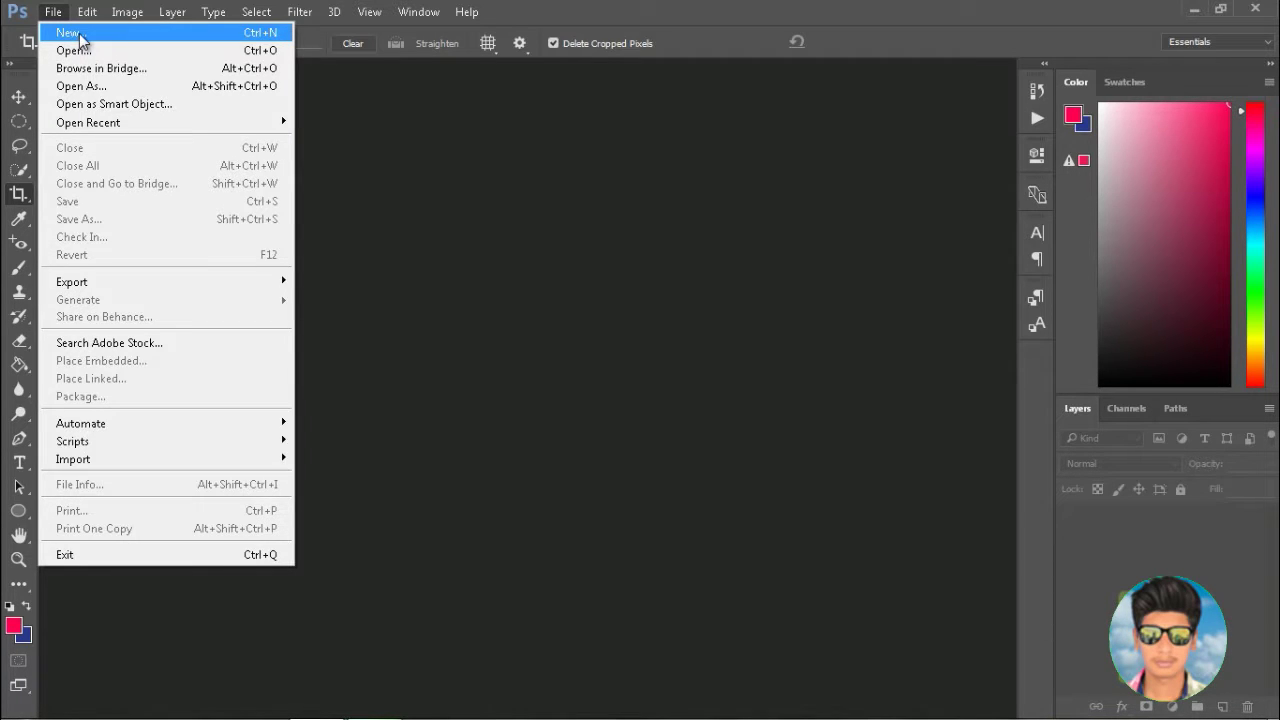
- Start a new document named 'notepad' and list the Document Type presets
click(81, 38)
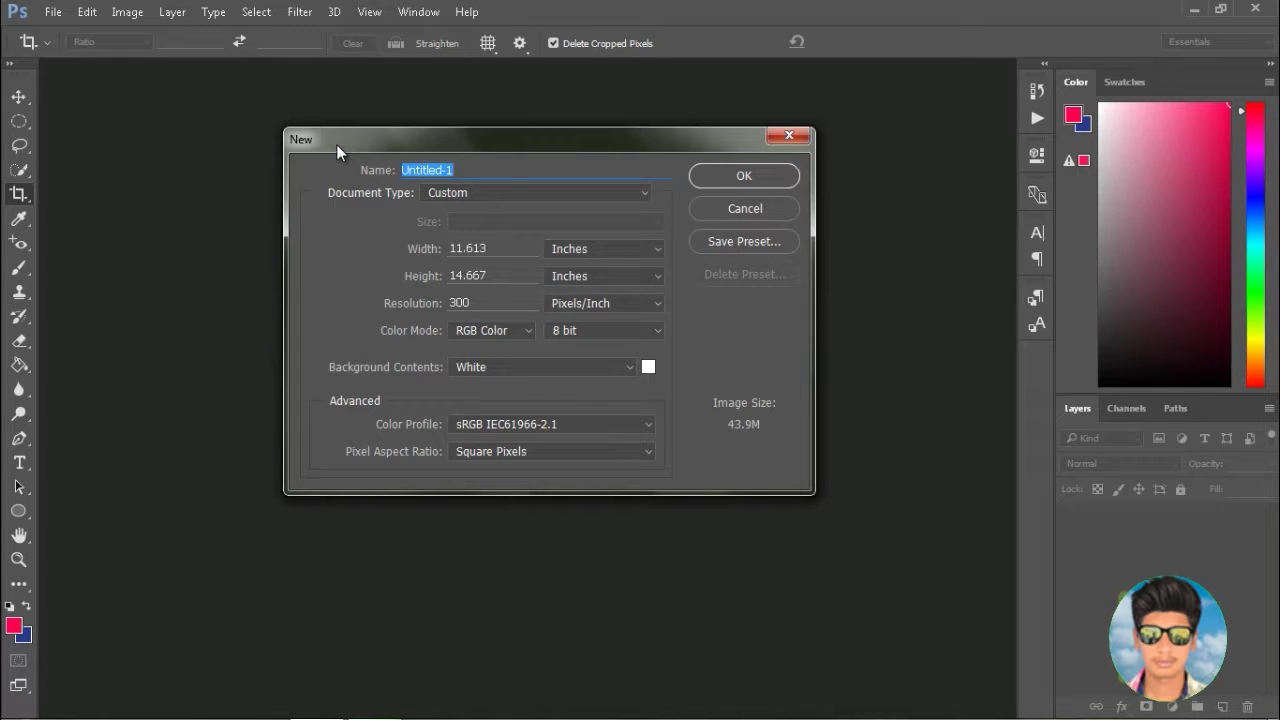
drag(346, 138, 320, 148)
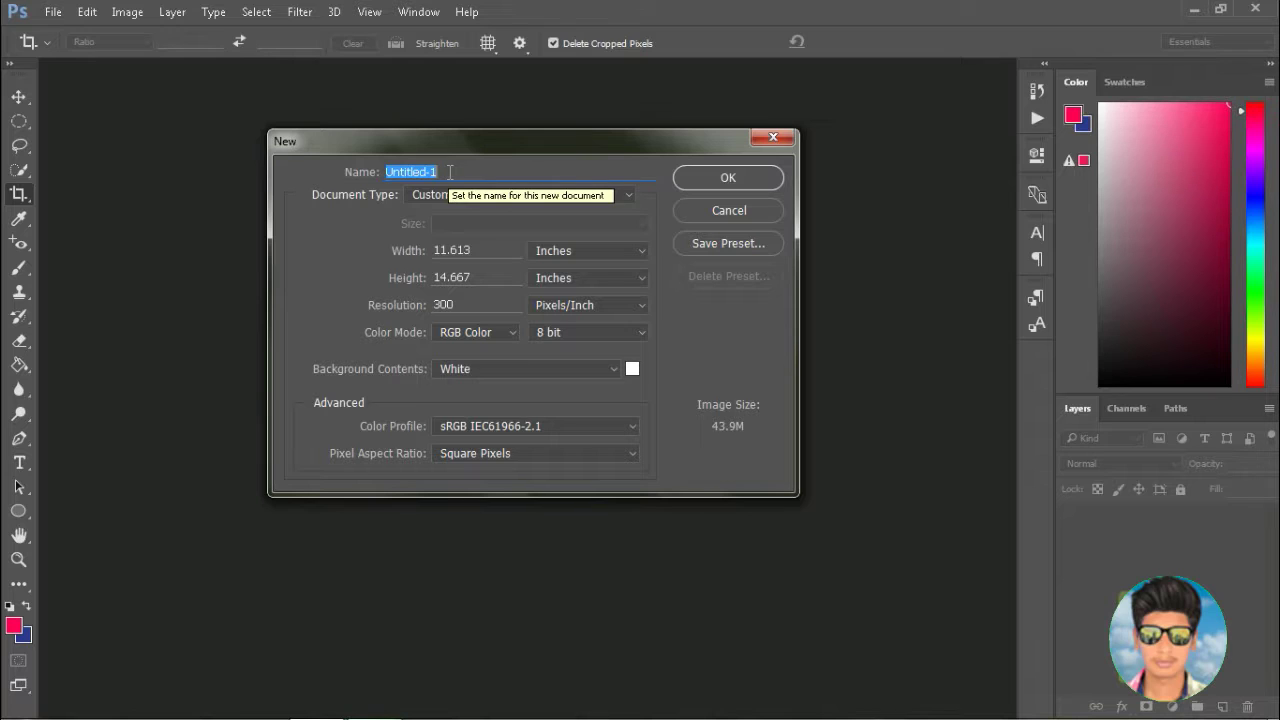
text(notepad)
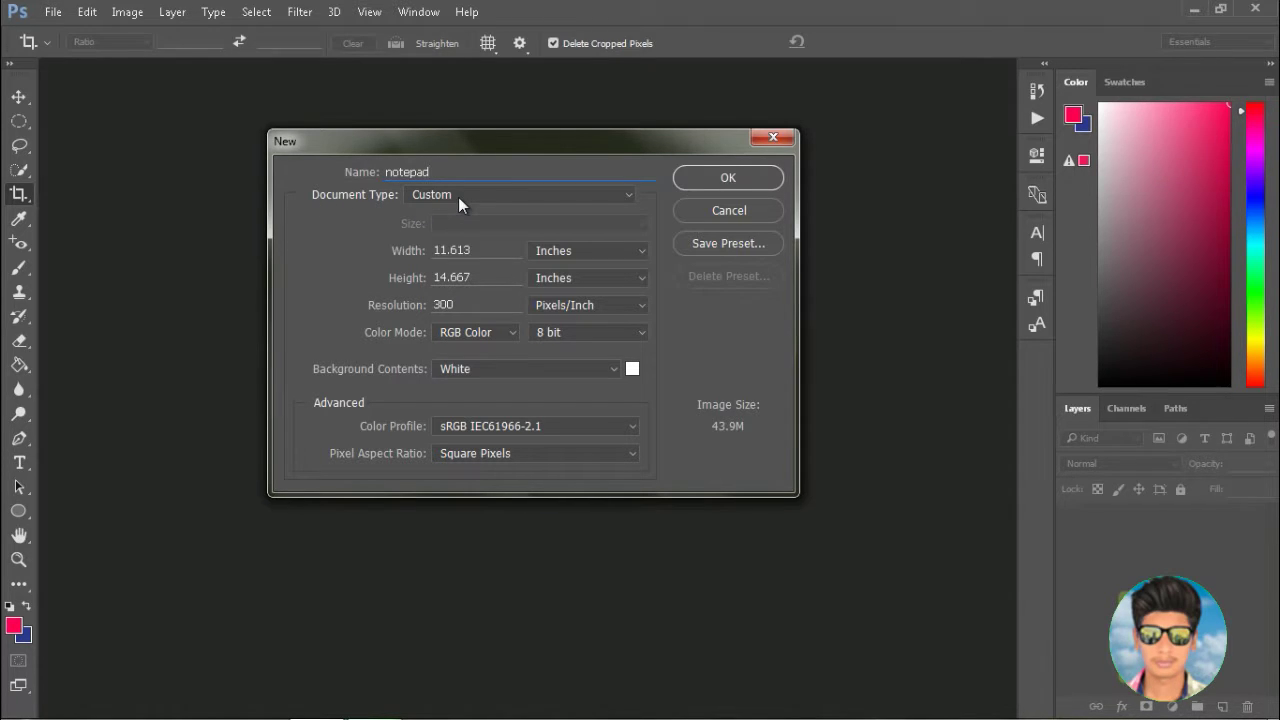
click(507, 197)
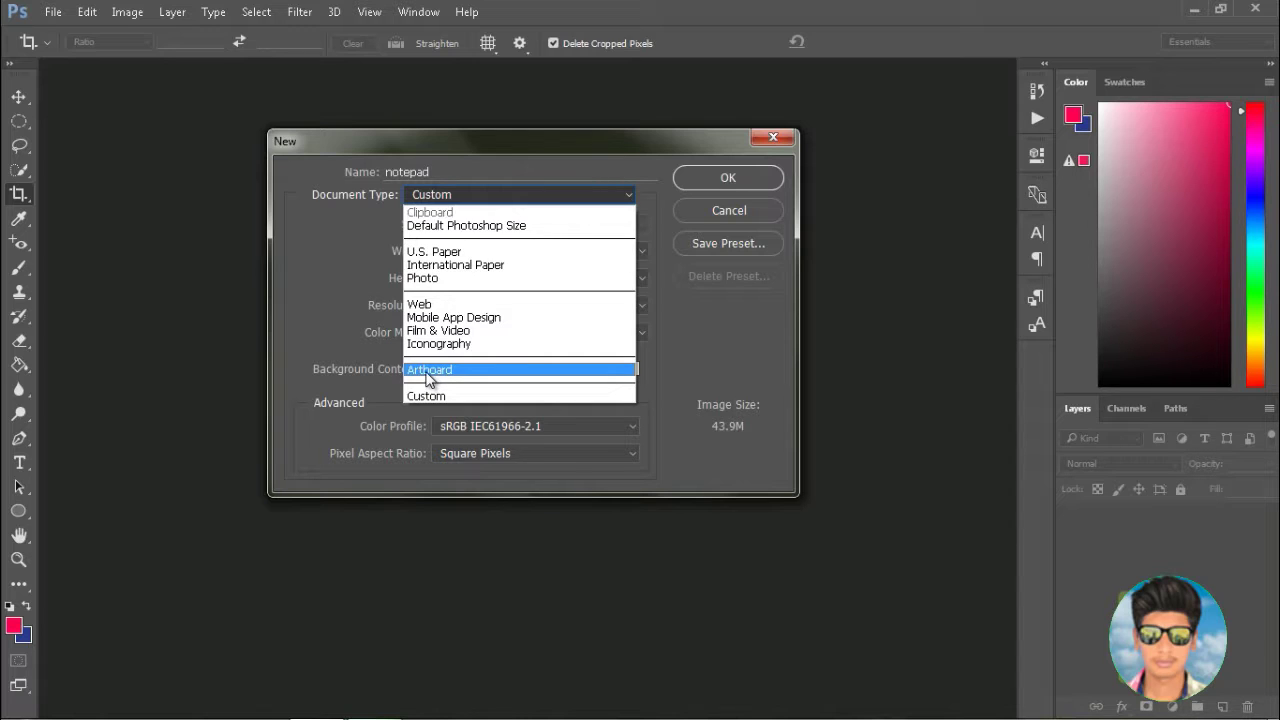
- Set the Document Type to Artboard and list the Artboard Size presets
click(428, 370)
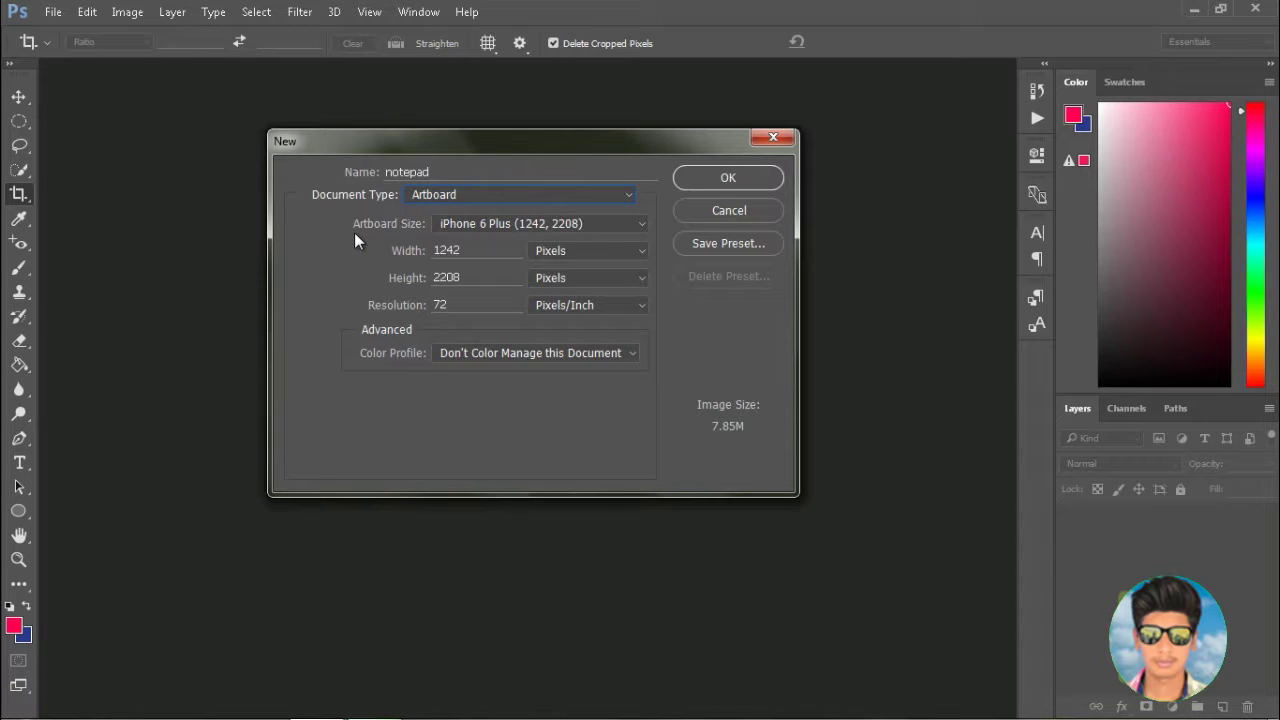
click(640, 229)
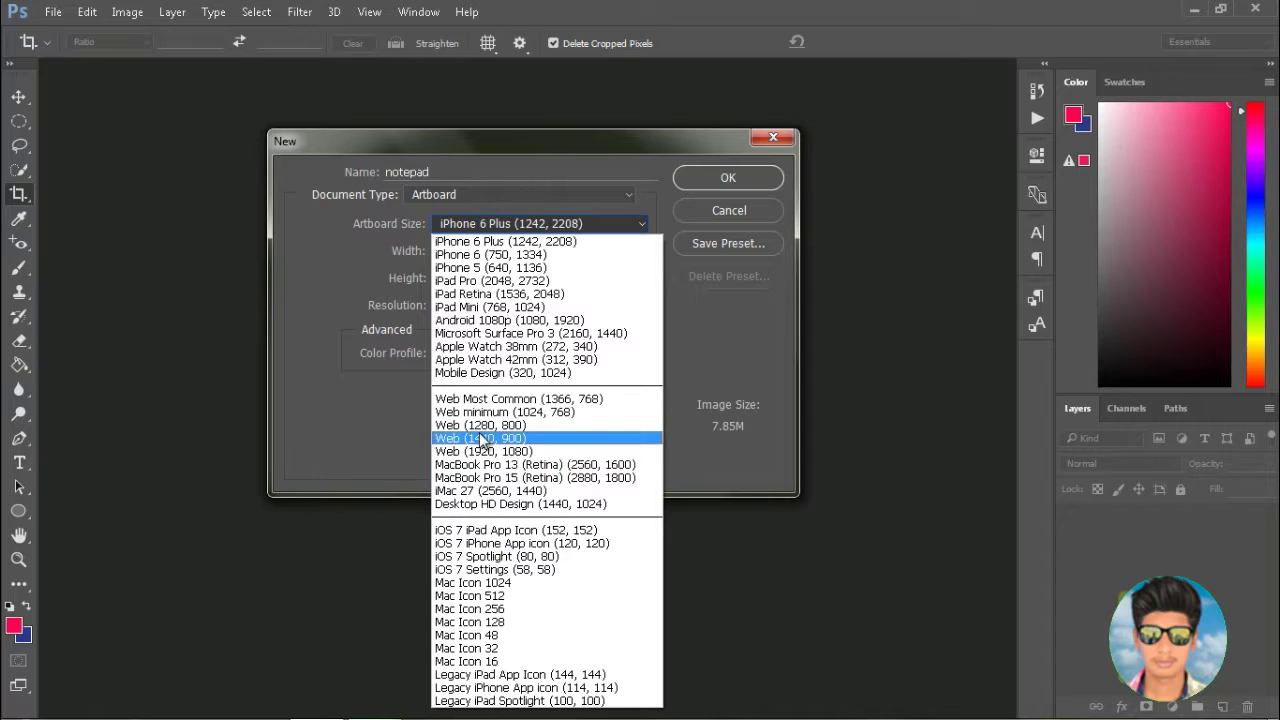
- Create the notepad document as a Web (1280 × 800) artboard
click(453, 426)
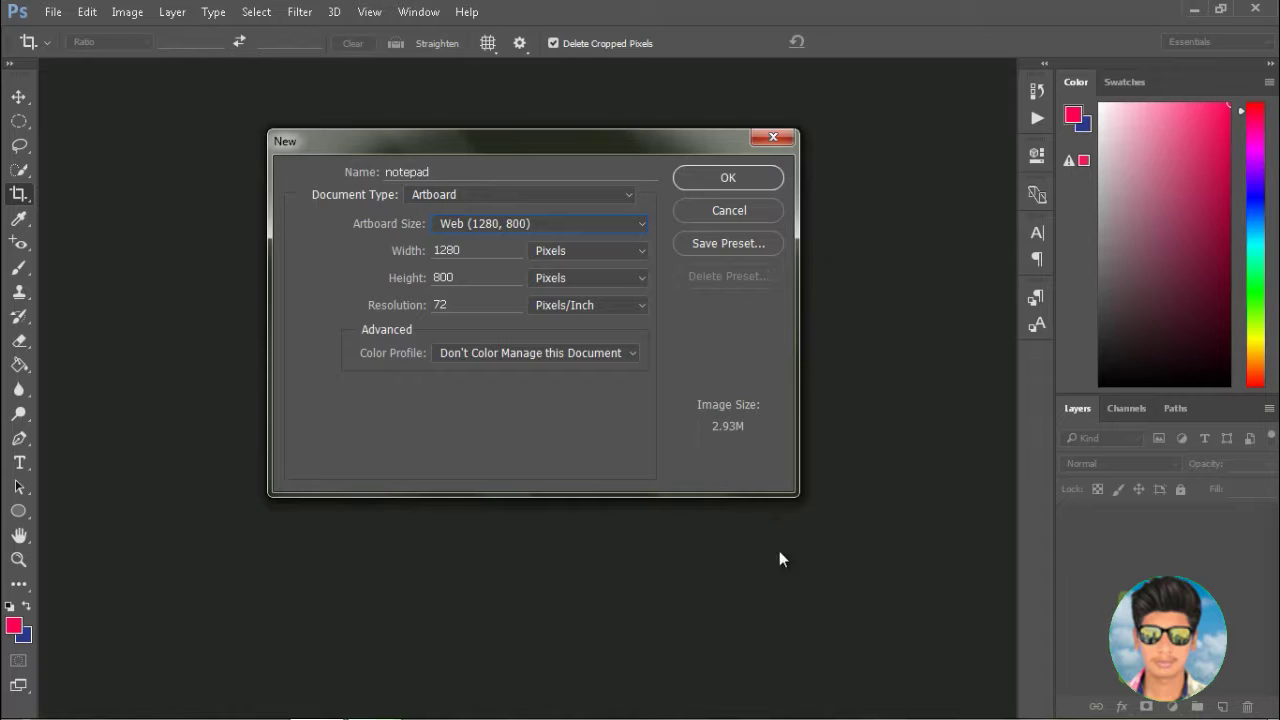
click(725, 180)
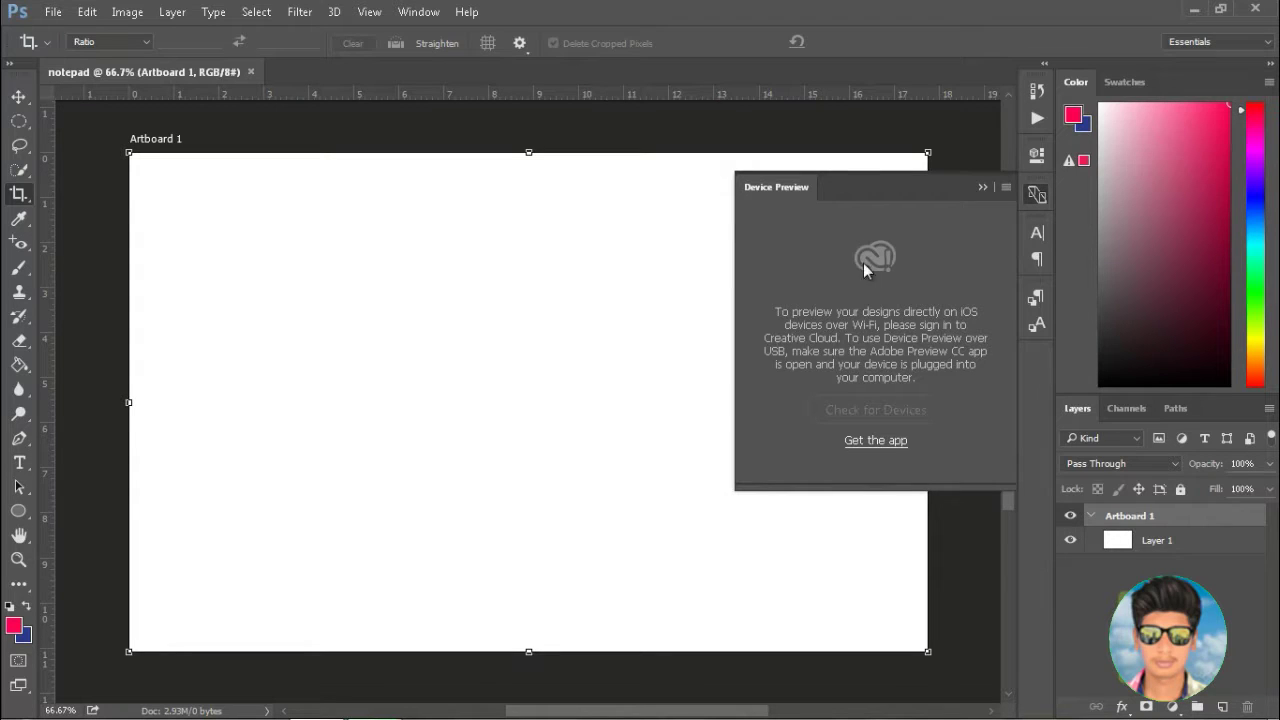
- Collapse the Device Preview panel so all of Artboard 1 shows
click(983, 187)
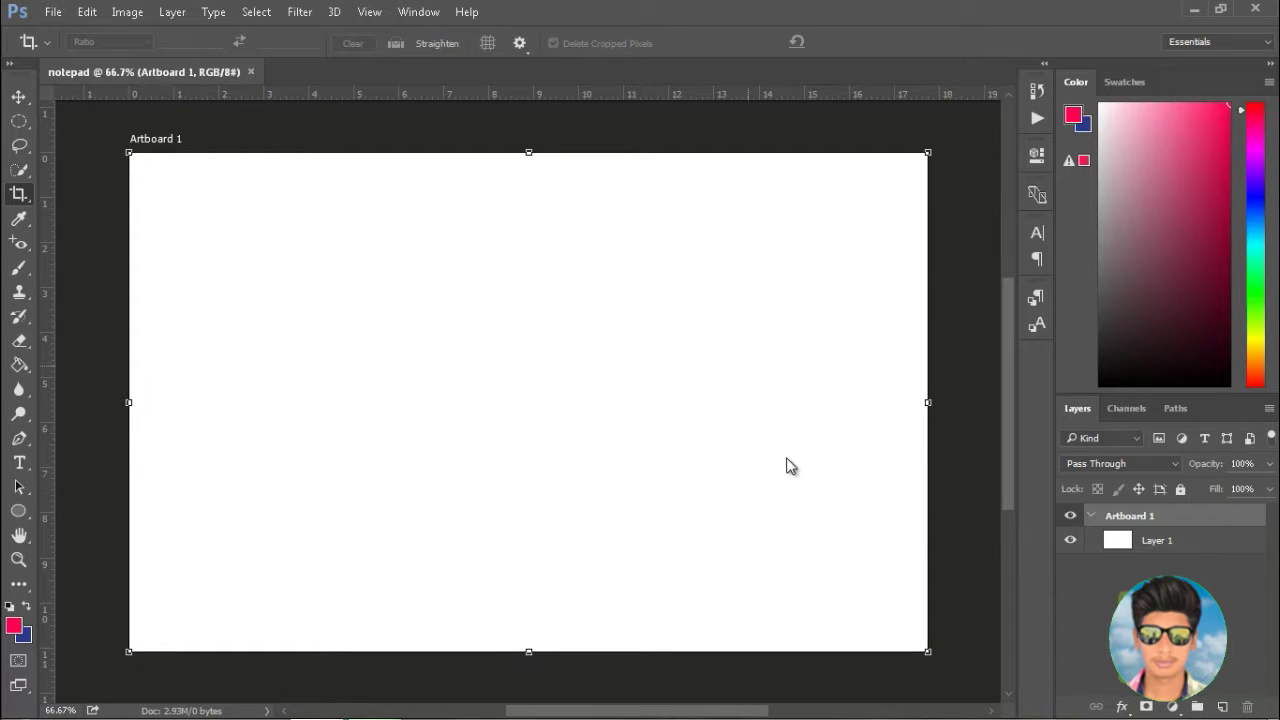
- Narrow Artboard 1 to a portrait shape and draw Artboards 2 and 3 beside it
drag(931, 404, 623, 403)
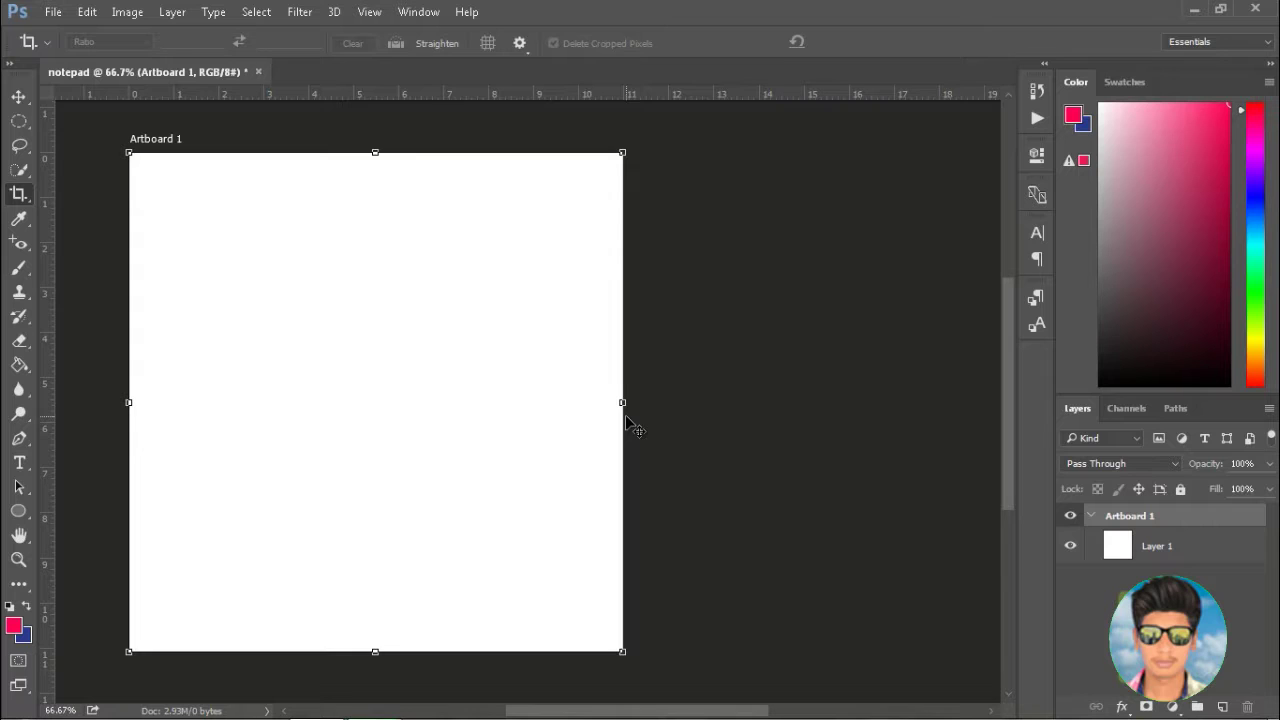
drag(623, 403, 550, 403)
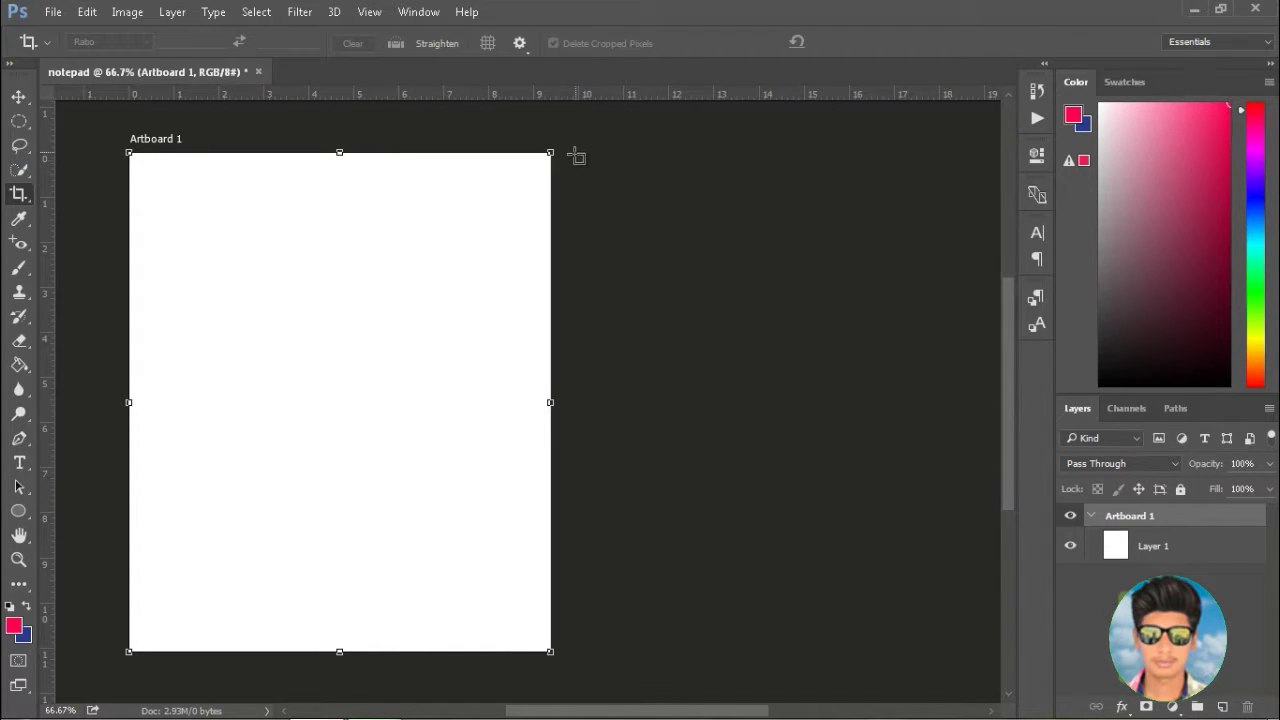
mouse_move(571, 152)
mouse_down()
mouse_move(622, 289)
mouse_move(847, 651)
mouse_up()
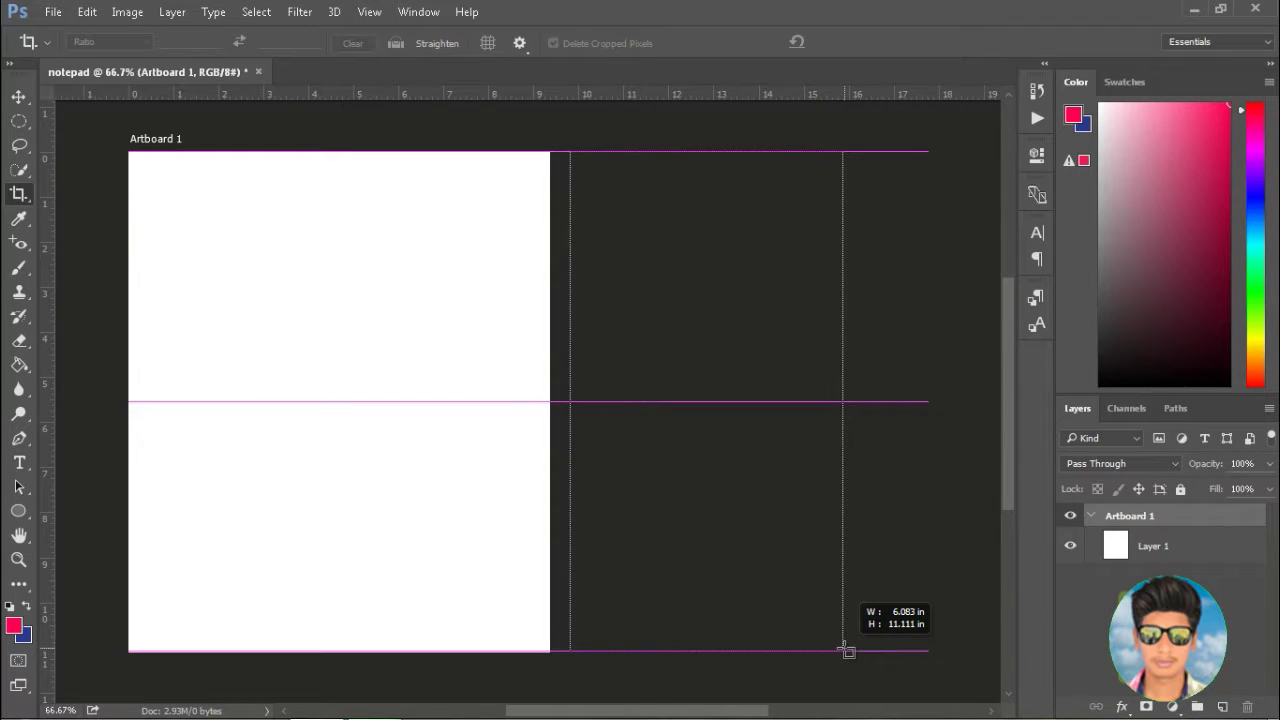
drag(847, 651, 845, 651)
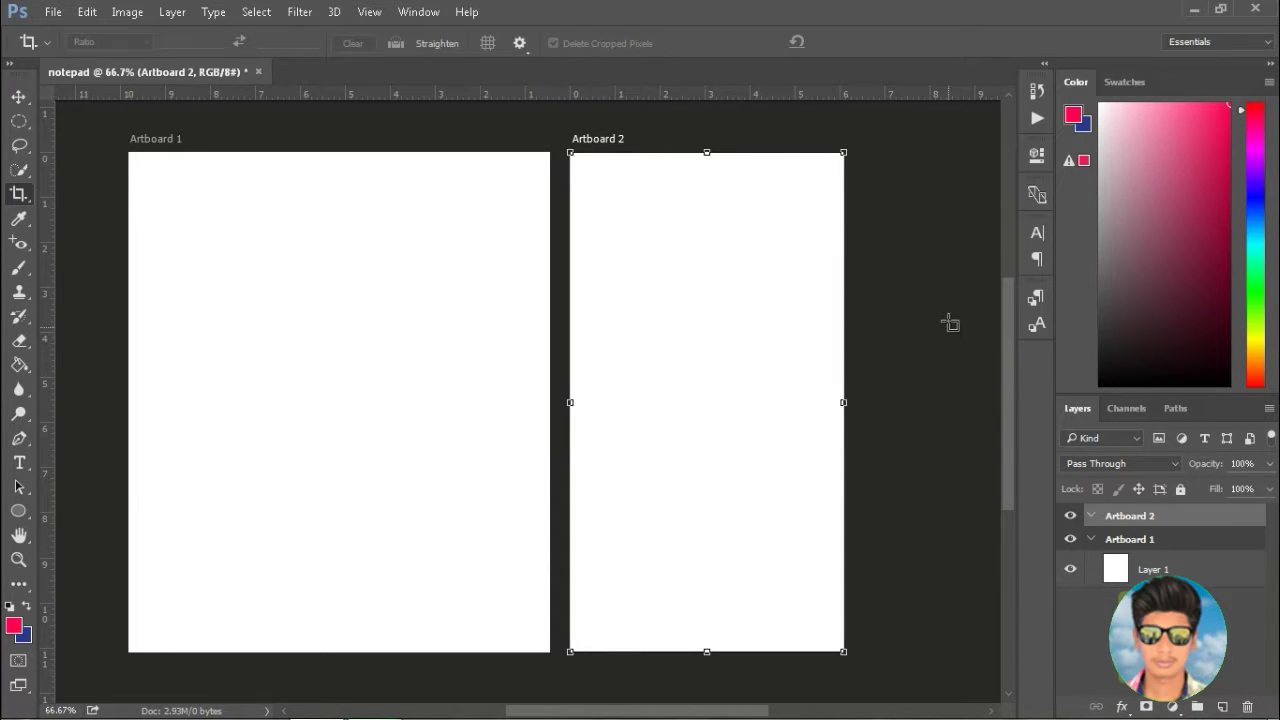
drag(858, 152, 1000, 651)
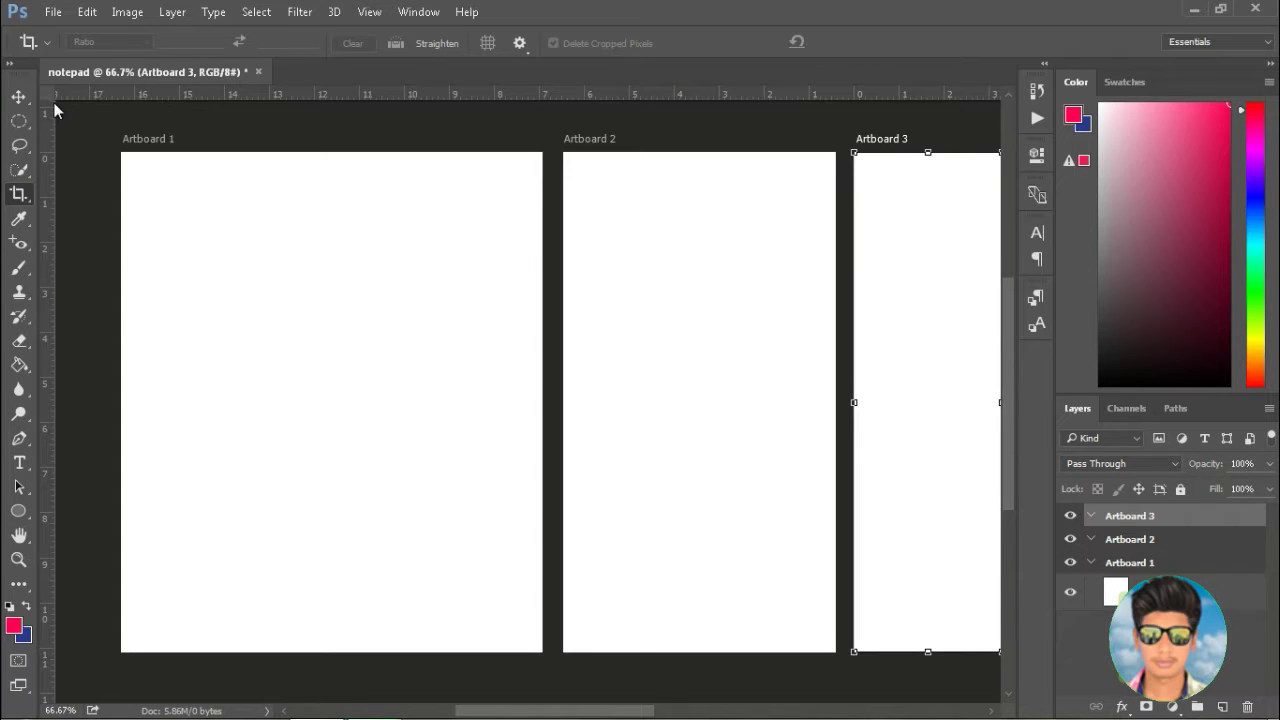
- Close the notepad document without saving its changes
click(19, 99)
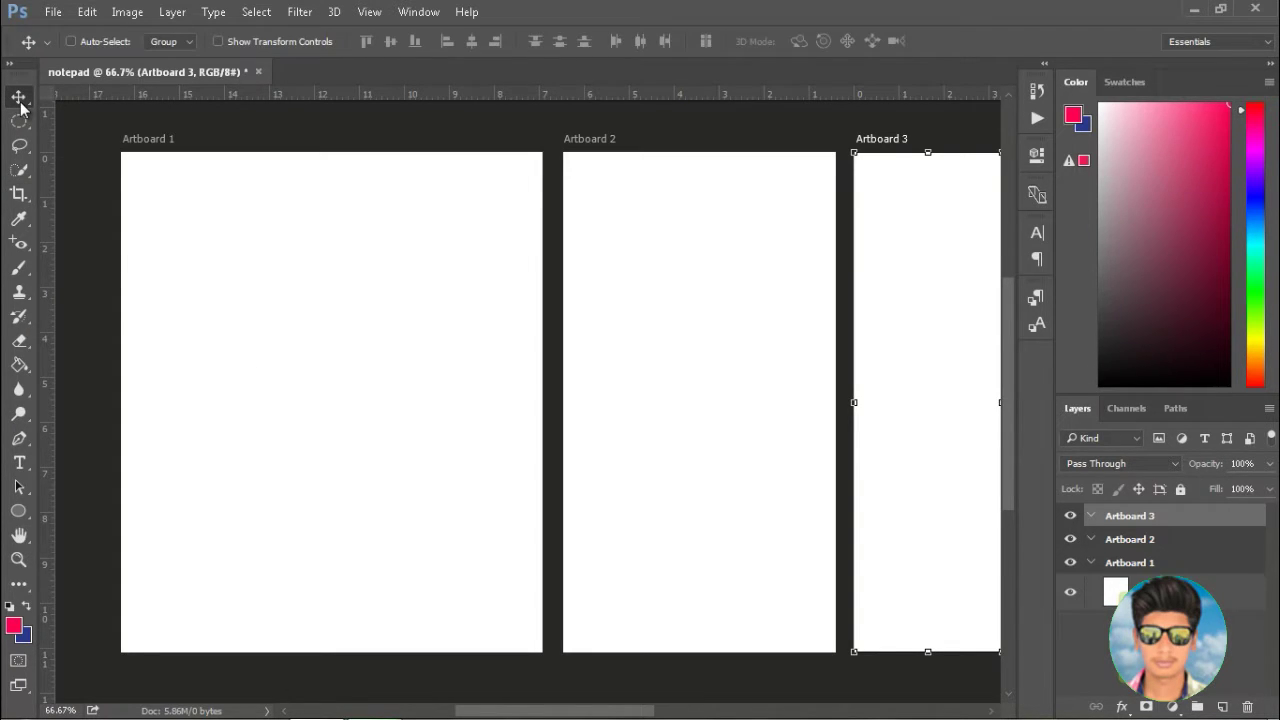
key(ctrl+w)
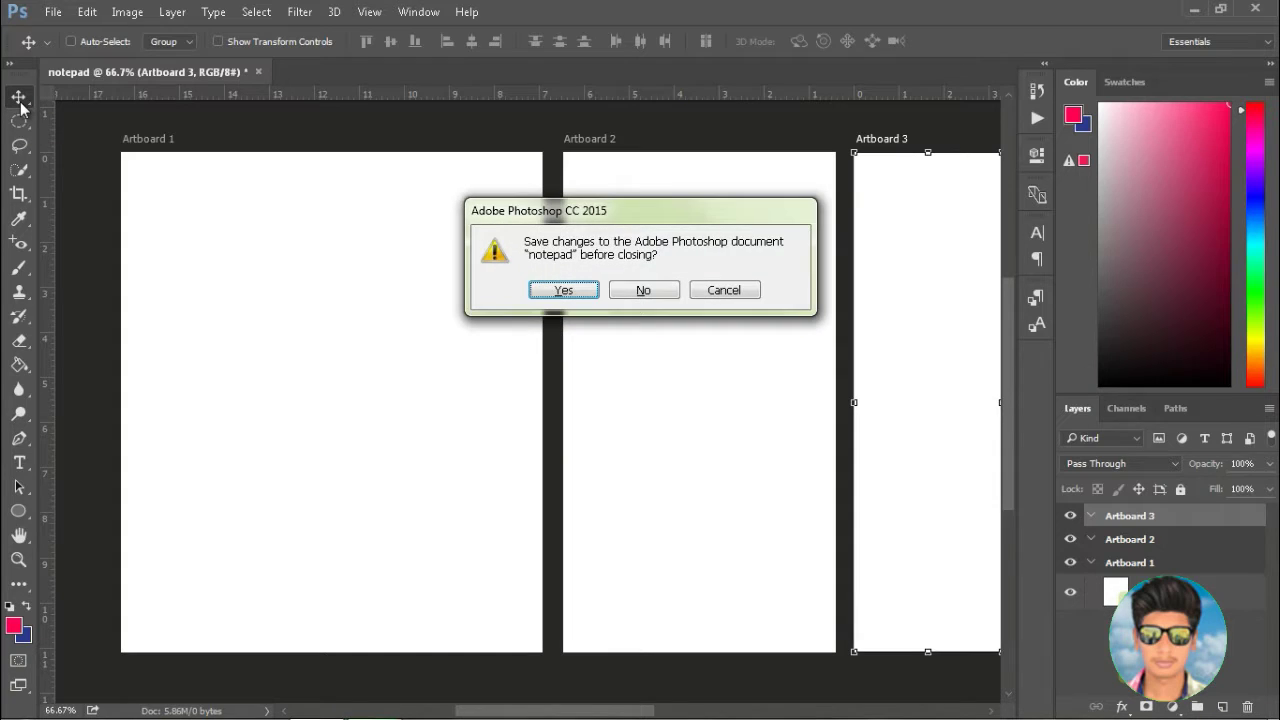
click(644, 290)
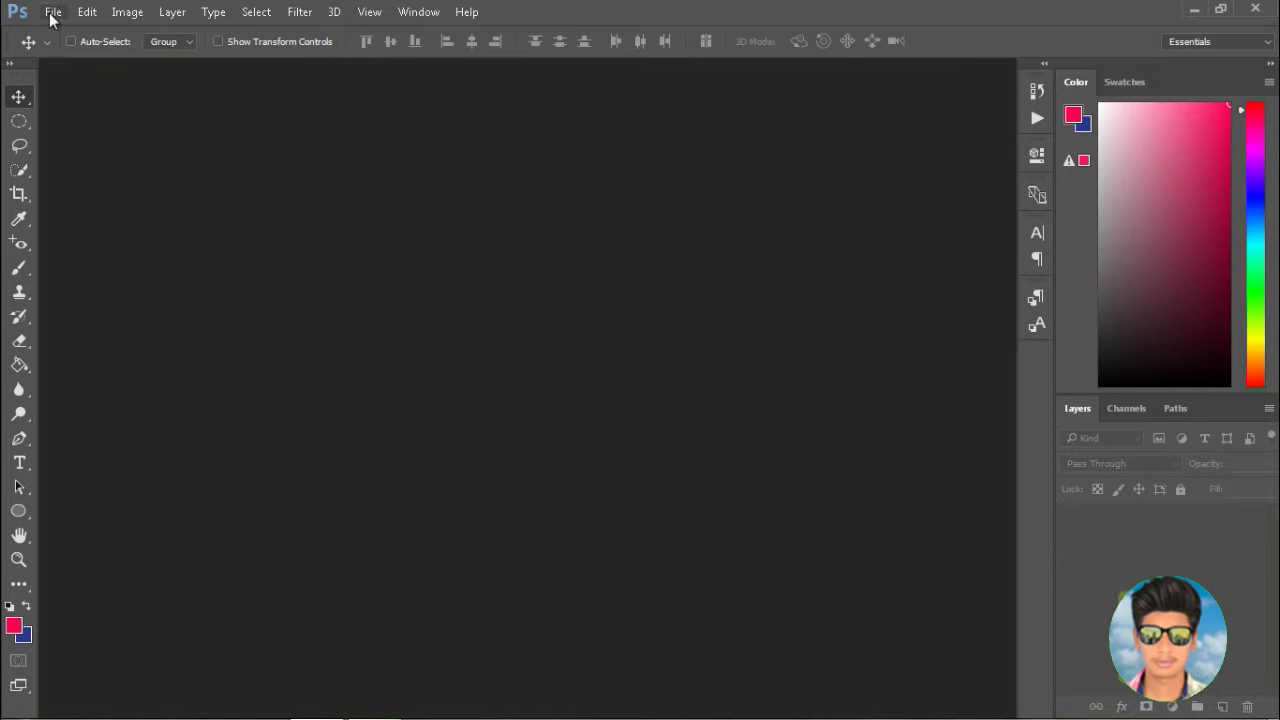
- Begin a new Untitled-1 document and list its document types
click(52, 12)
click(84, 36)
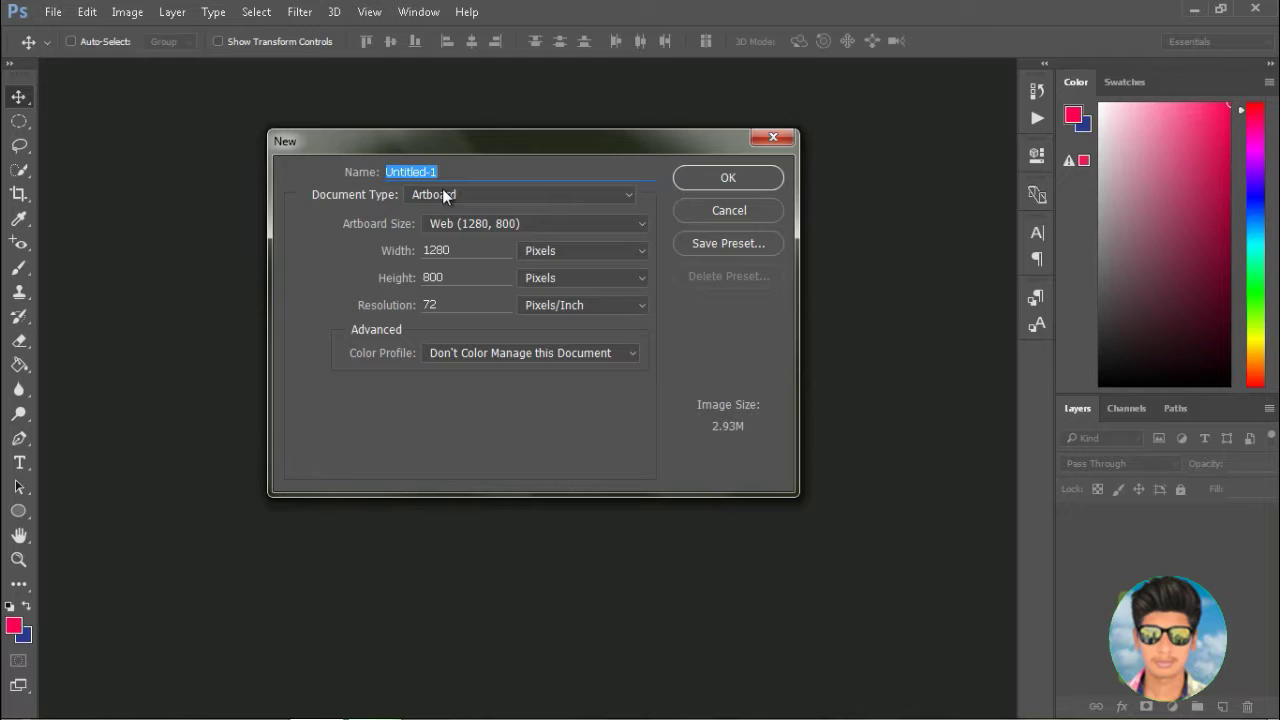
click(440, 192)
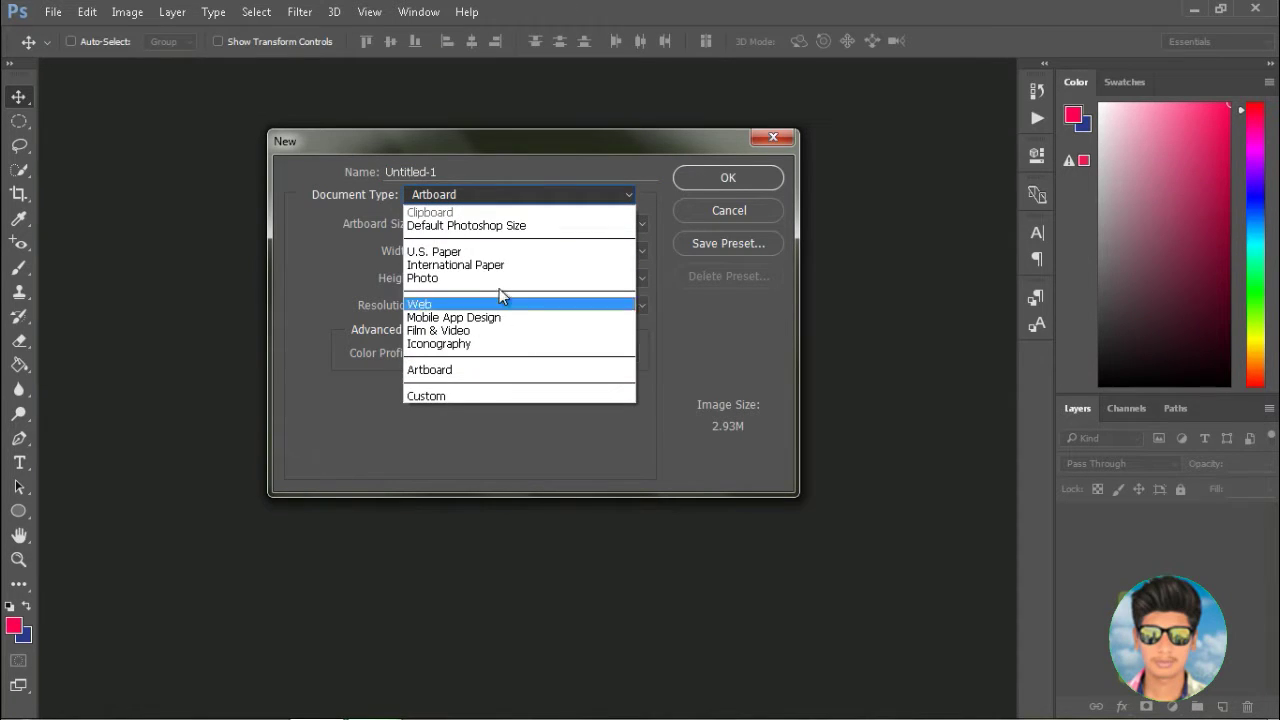
- Set Untitled-1 to U.S. Paper at Letter size, 8.5 × 11 inches
click(458, 252)
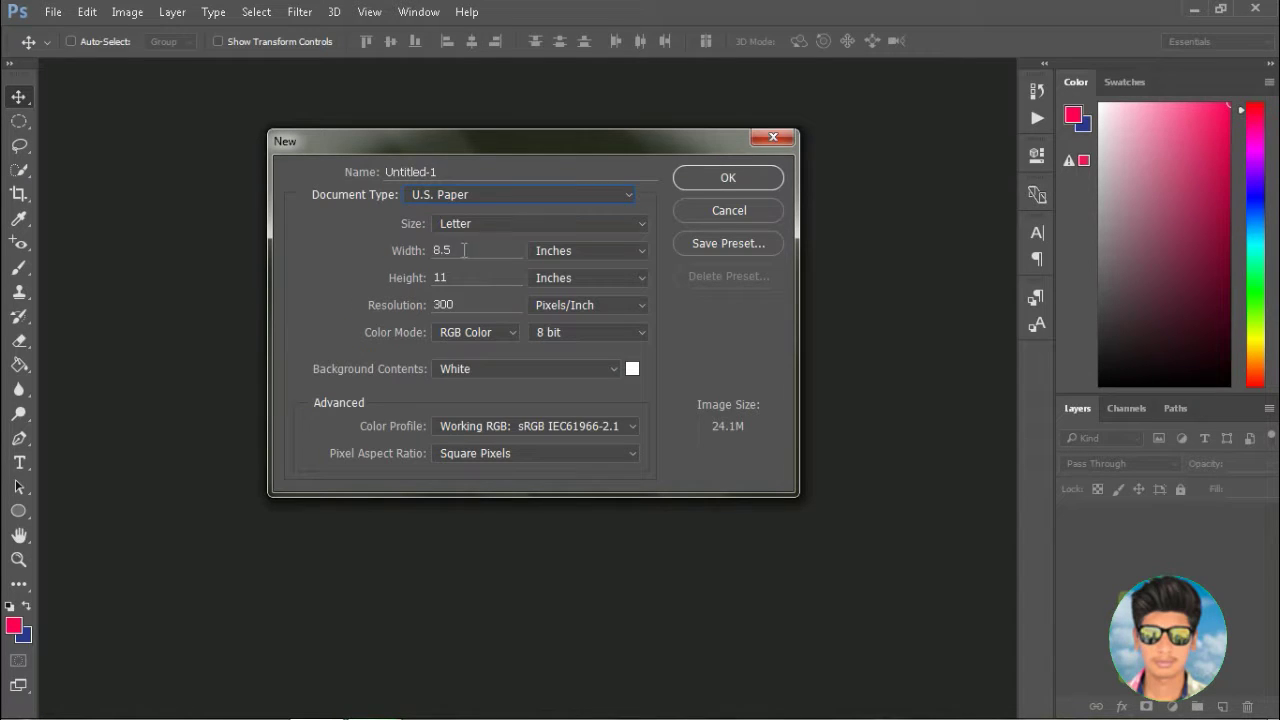
click(627, 223)
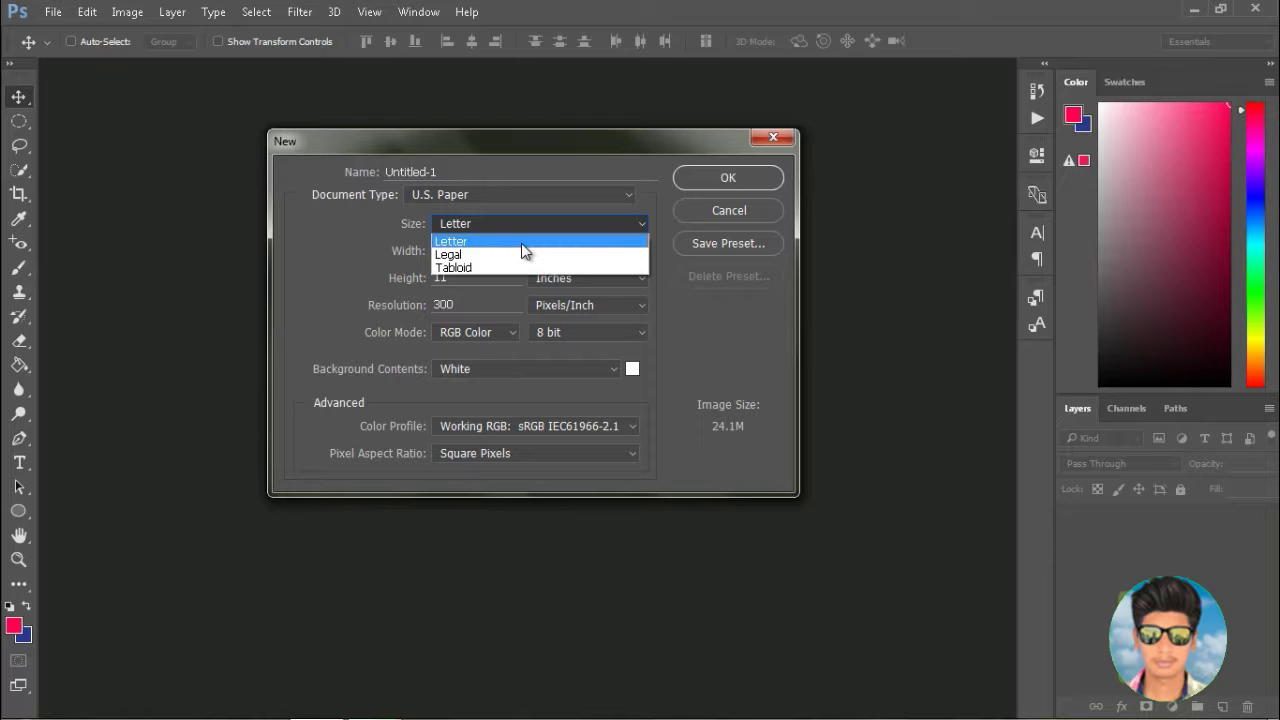
click(449, 246)
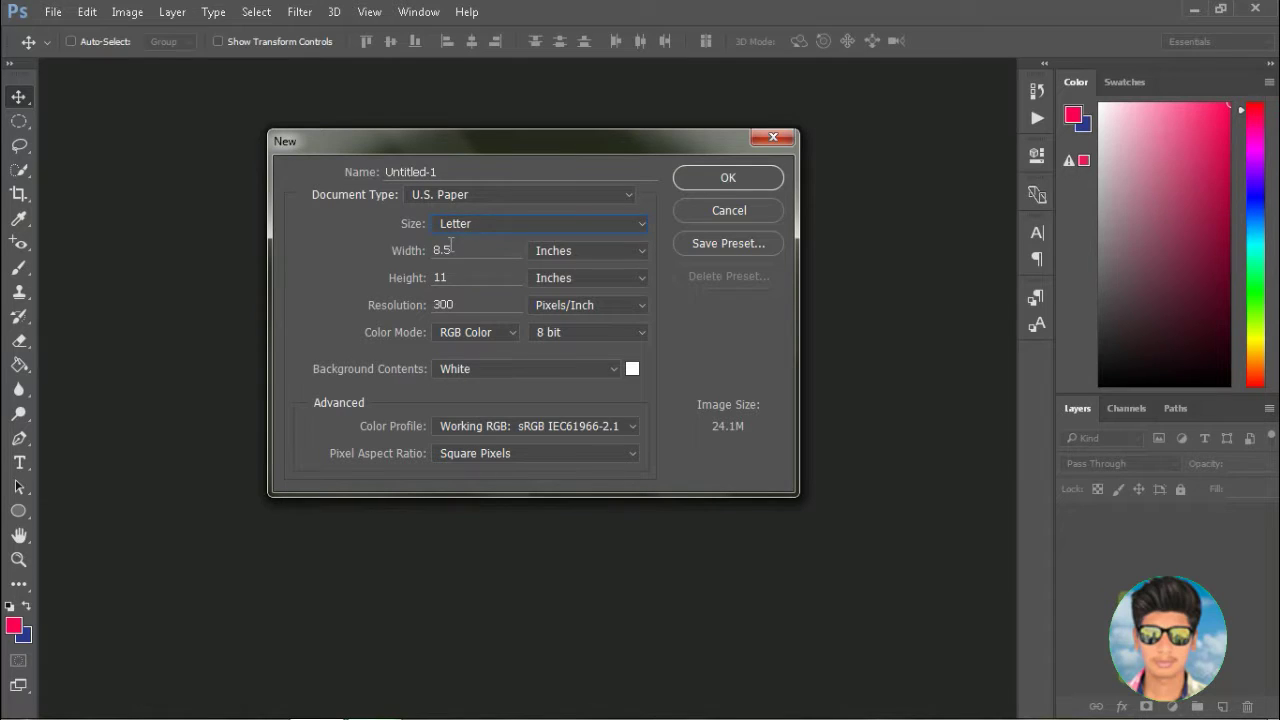
drag(458, 250, 432, 249)
drag(457, 277, 428, 279)
click(504, 224)
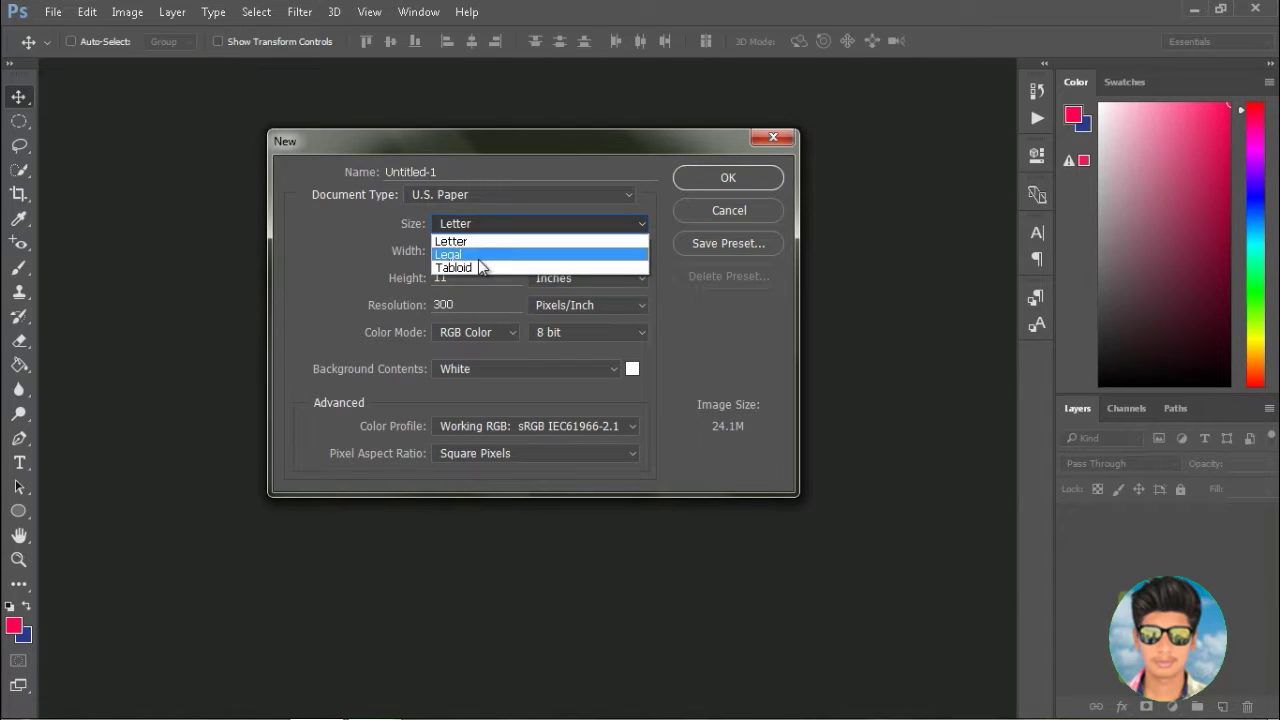
- Switch the U.S. Paper size to Legal, giving an 8.5 × 14 inch page
click(478, 258)
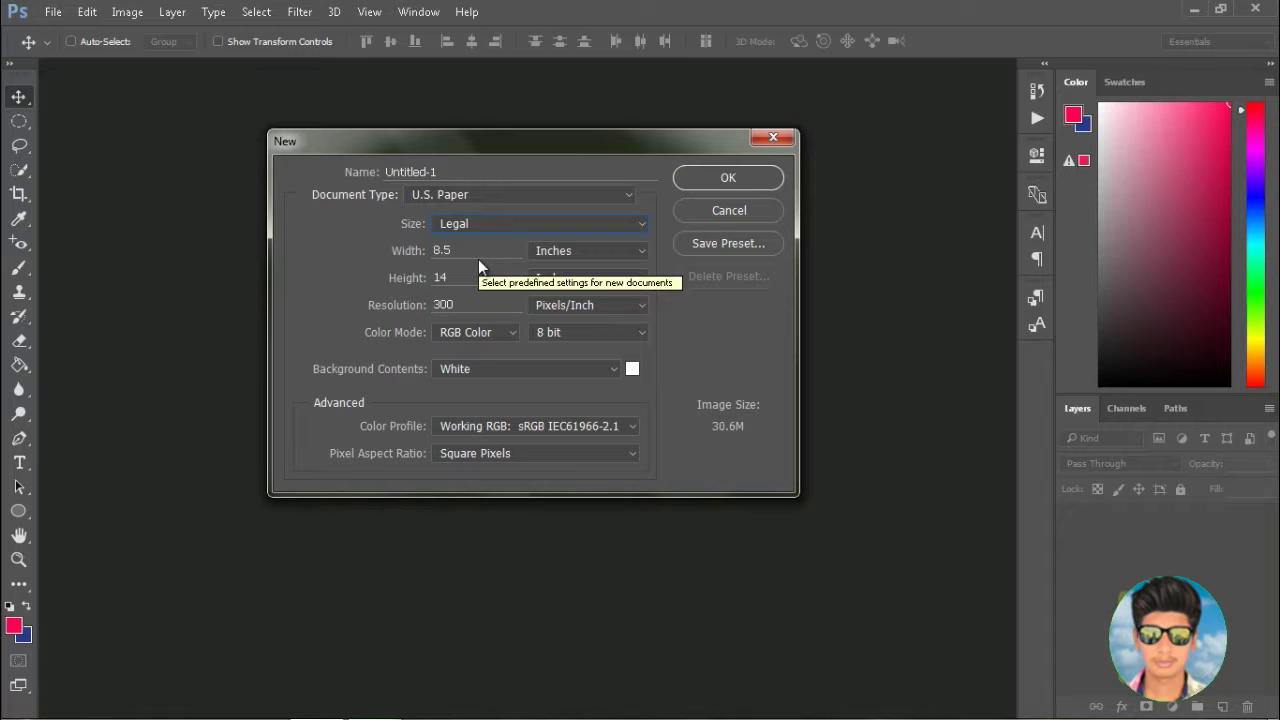
click(472, 253)
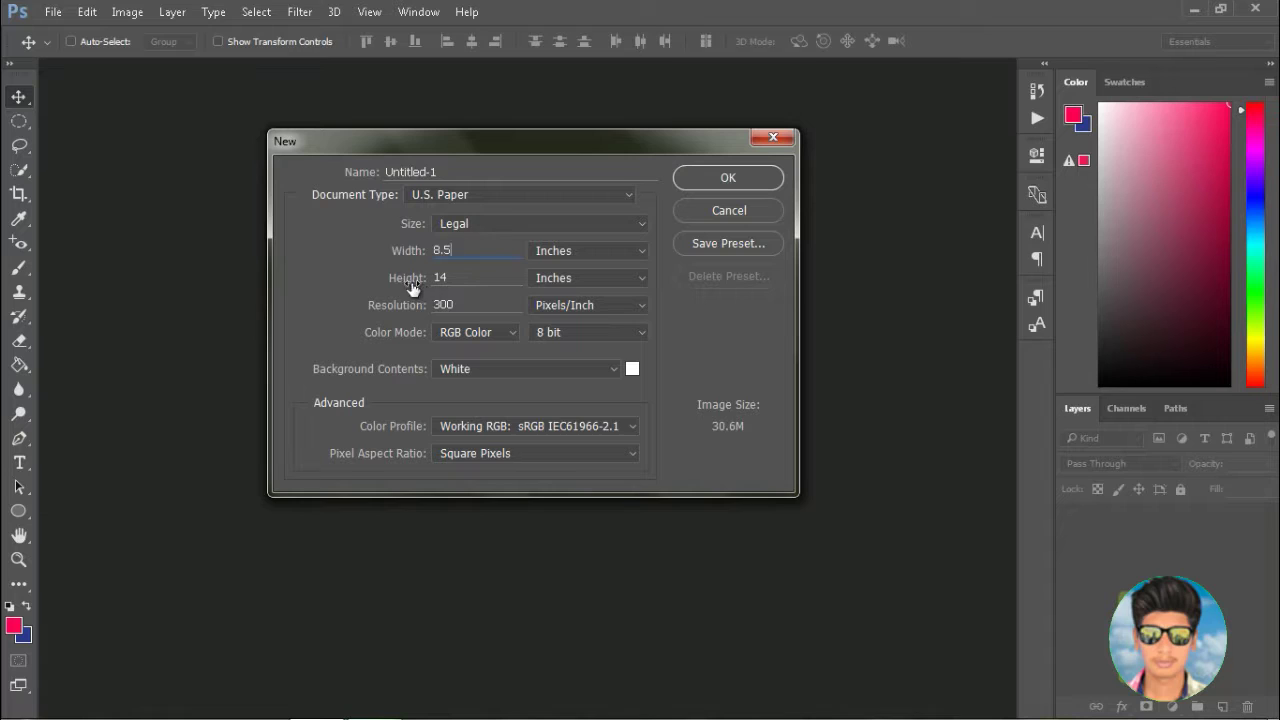
double_click(458, 278)
click(489, 224)
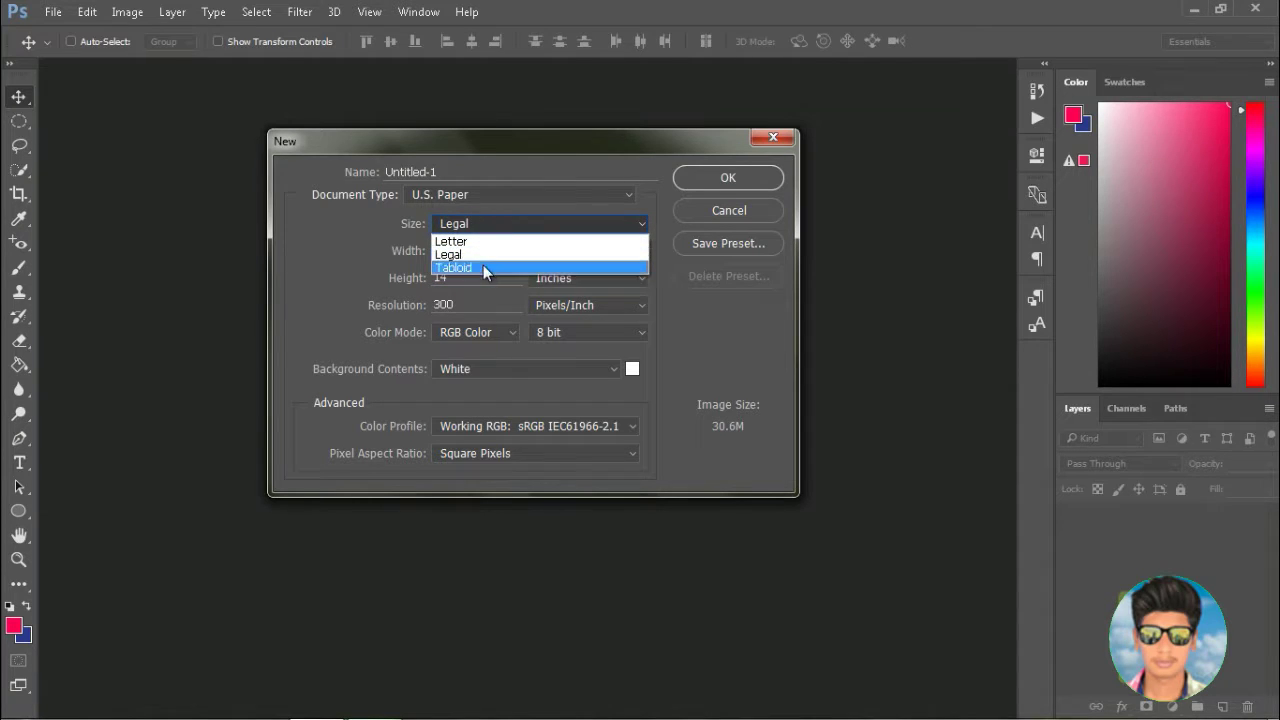
- Choose Tabloid for an 11 × 17 inch page and select the 17 height value
click(483, 269)
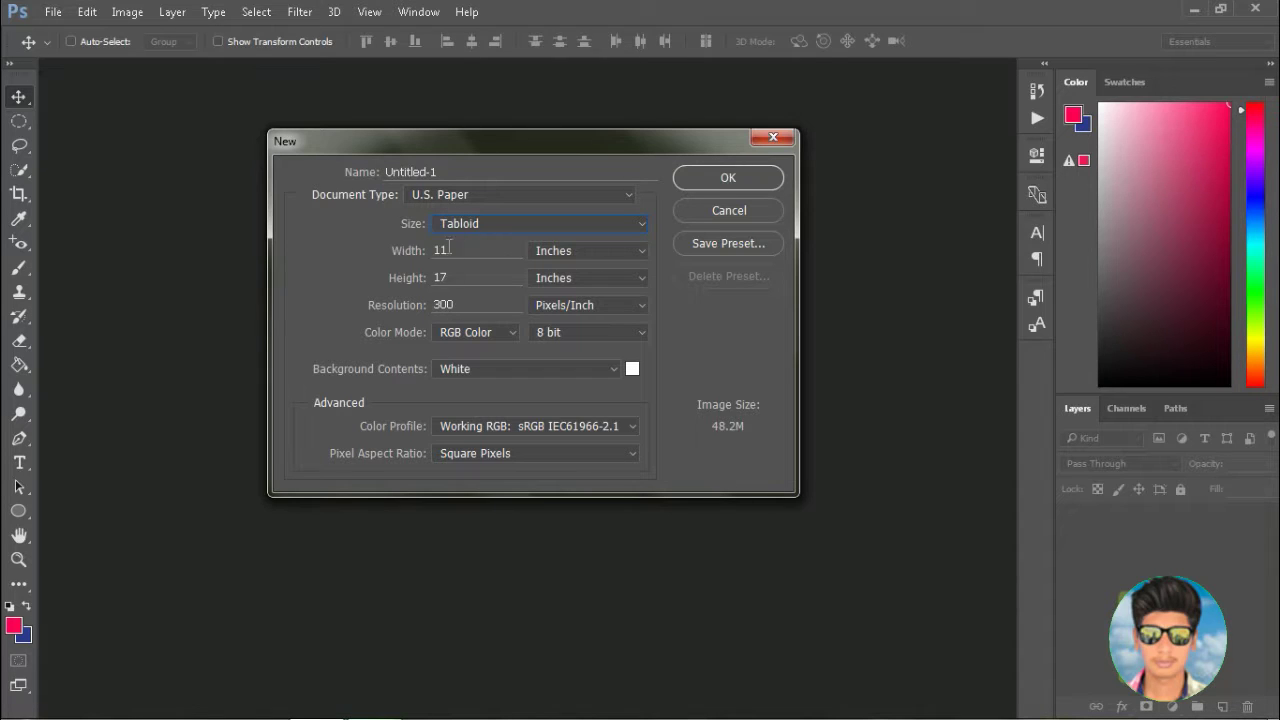
drag(458, 277, 434, 250)
- Switch the document type to International Paper, browse its sizes, and keep A4 (210 × 297 mm)
click(474, 194)
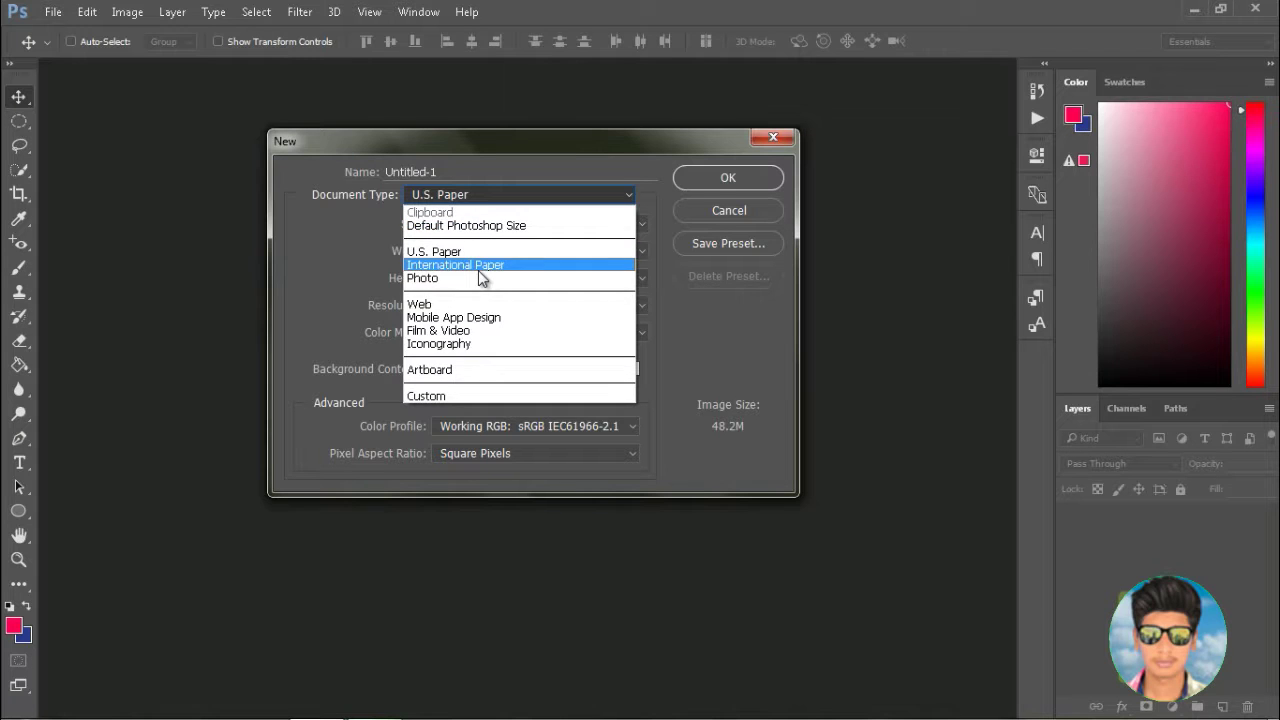
click(478, 266)
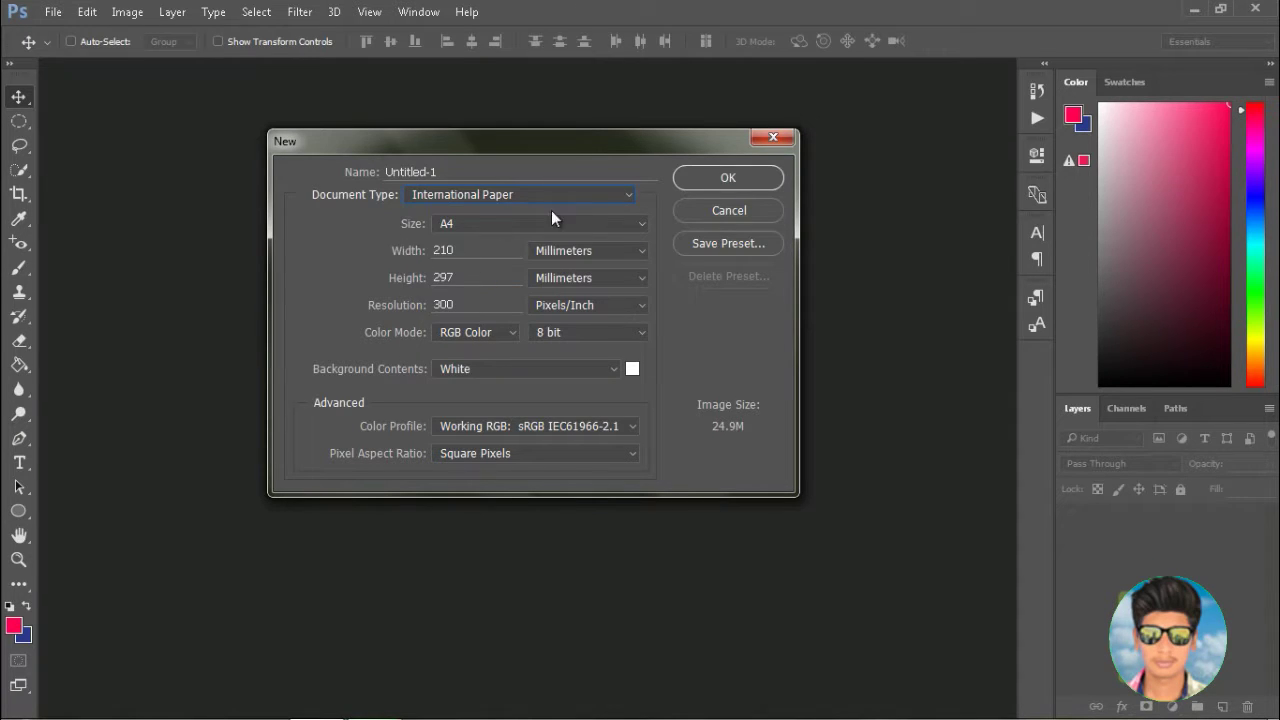
click(616, 226)
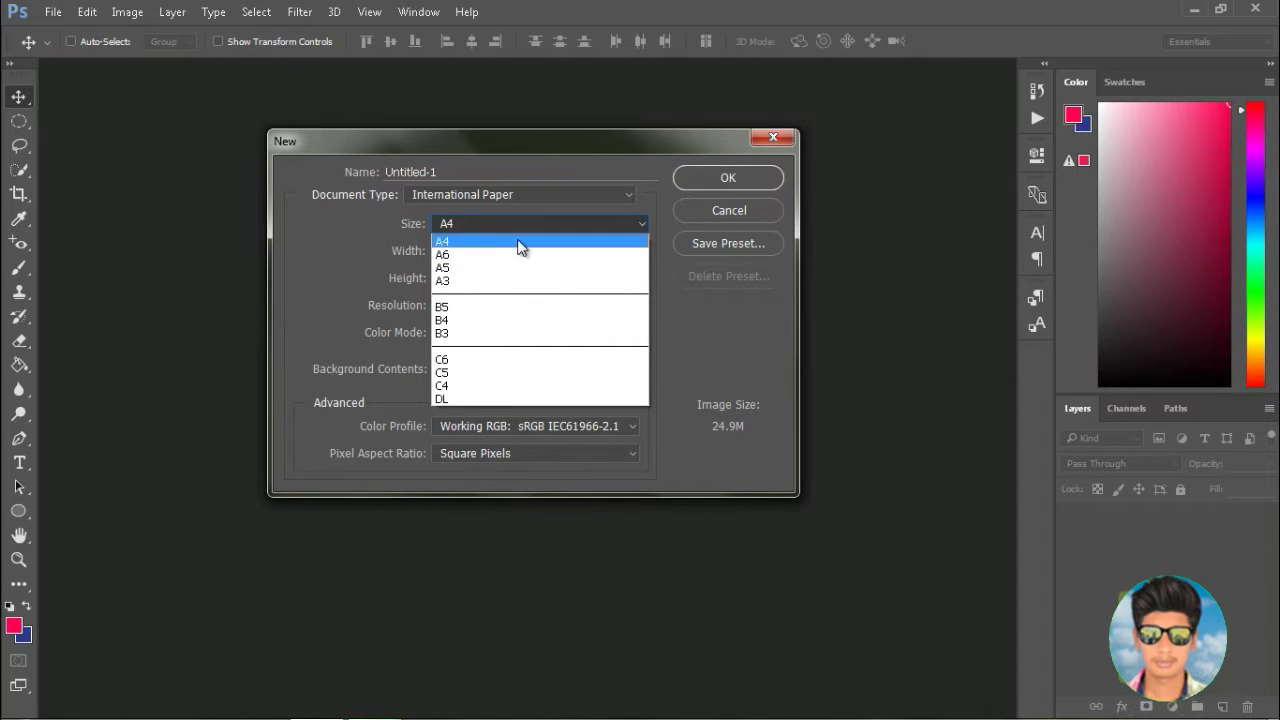
click(521, 188)
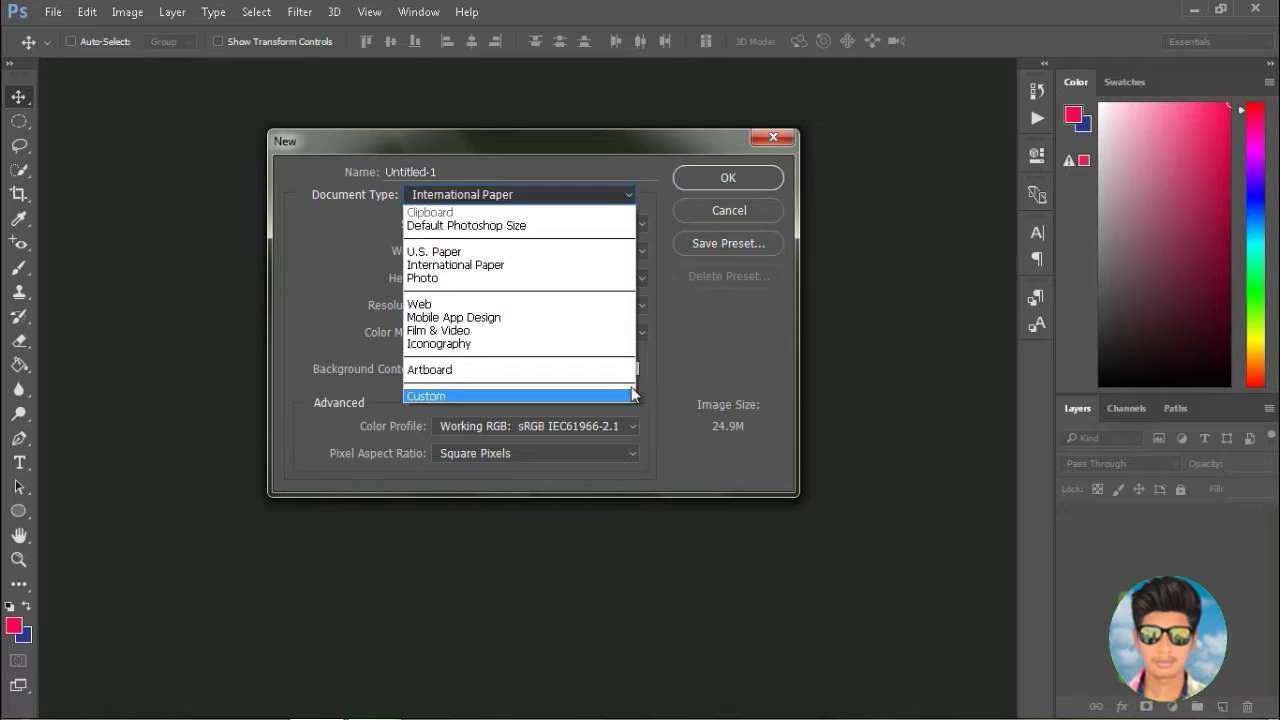
click(648, 385)
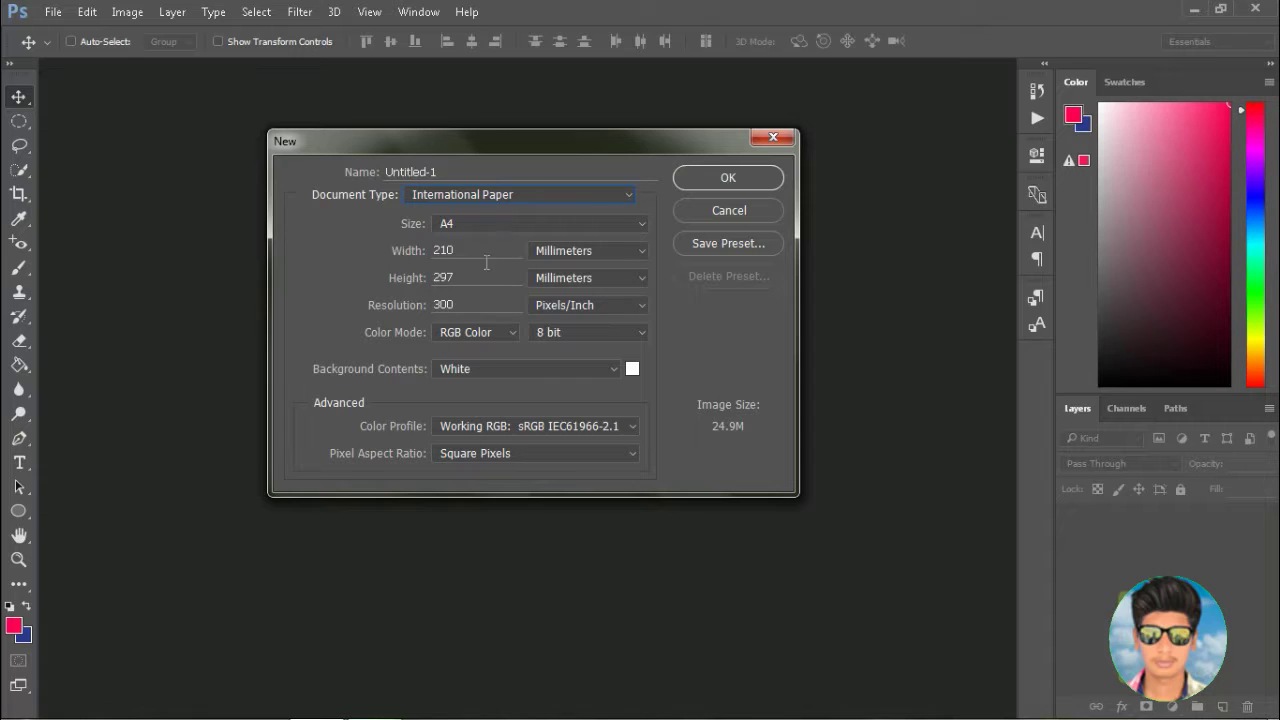
- Show the A4 page in pixels, 2480 × 3508 at 300 ppi
click(632, 252)
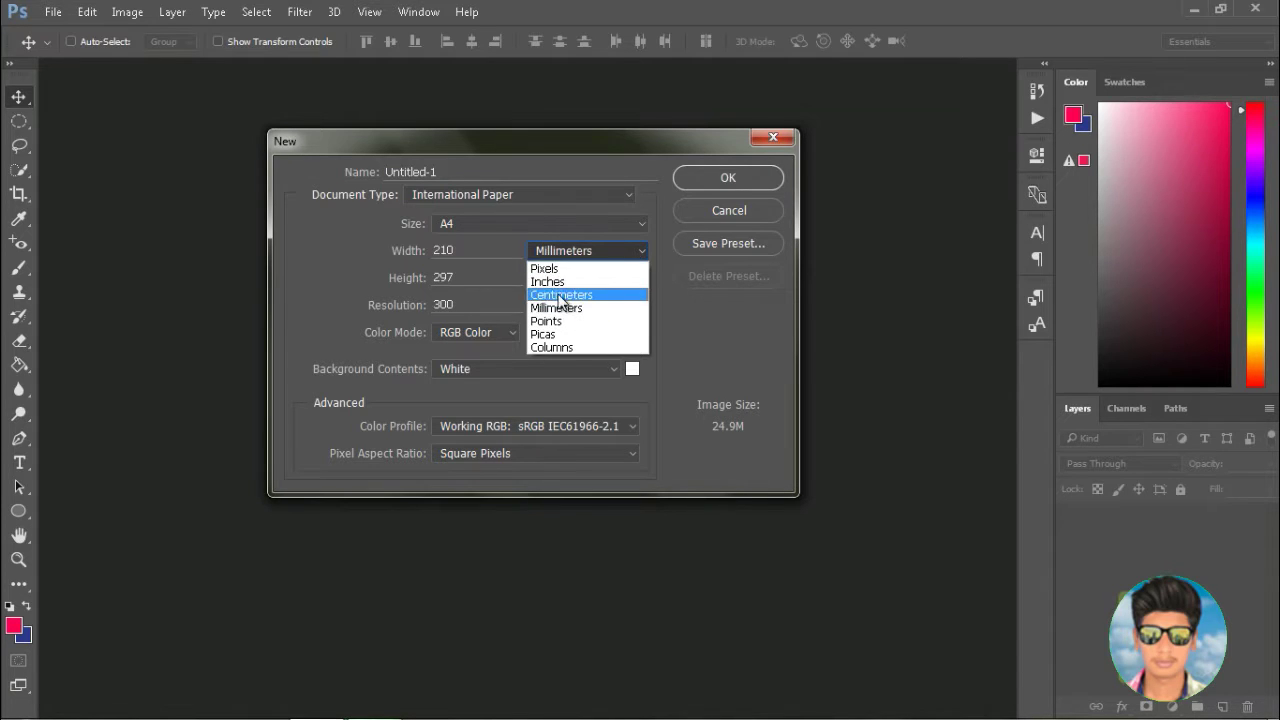
click(554, 271)
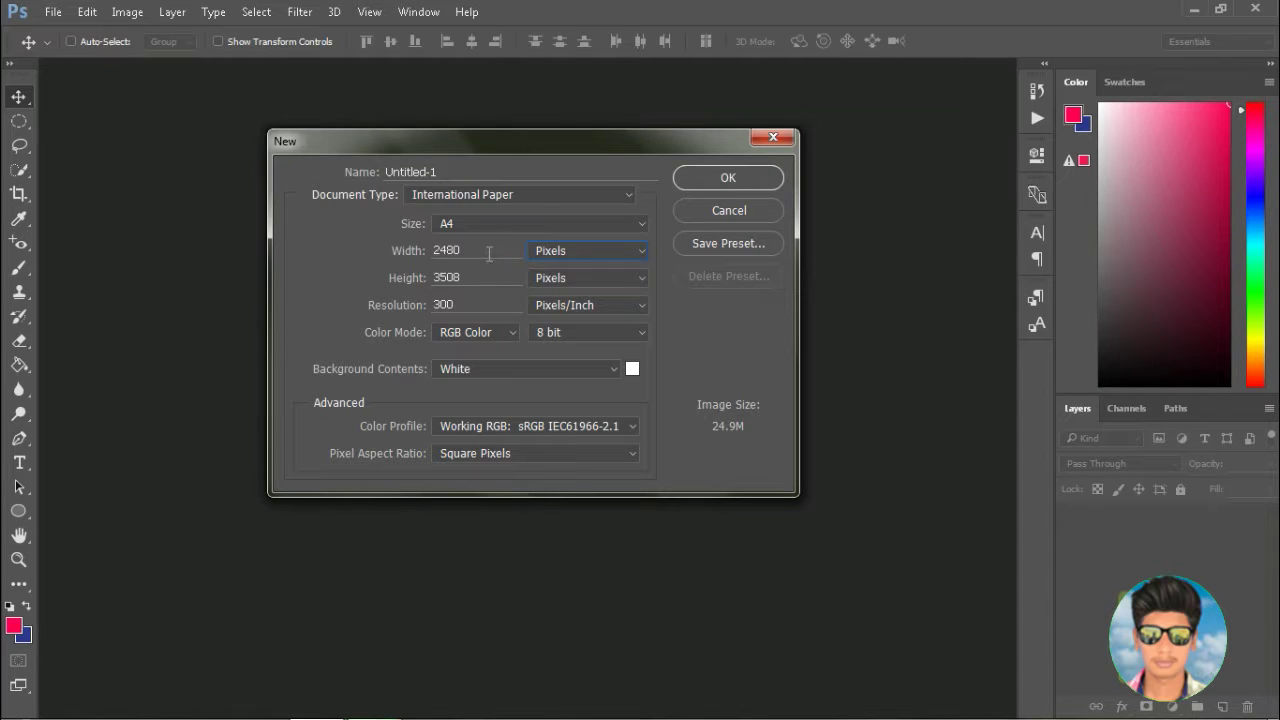
click(583, 197)
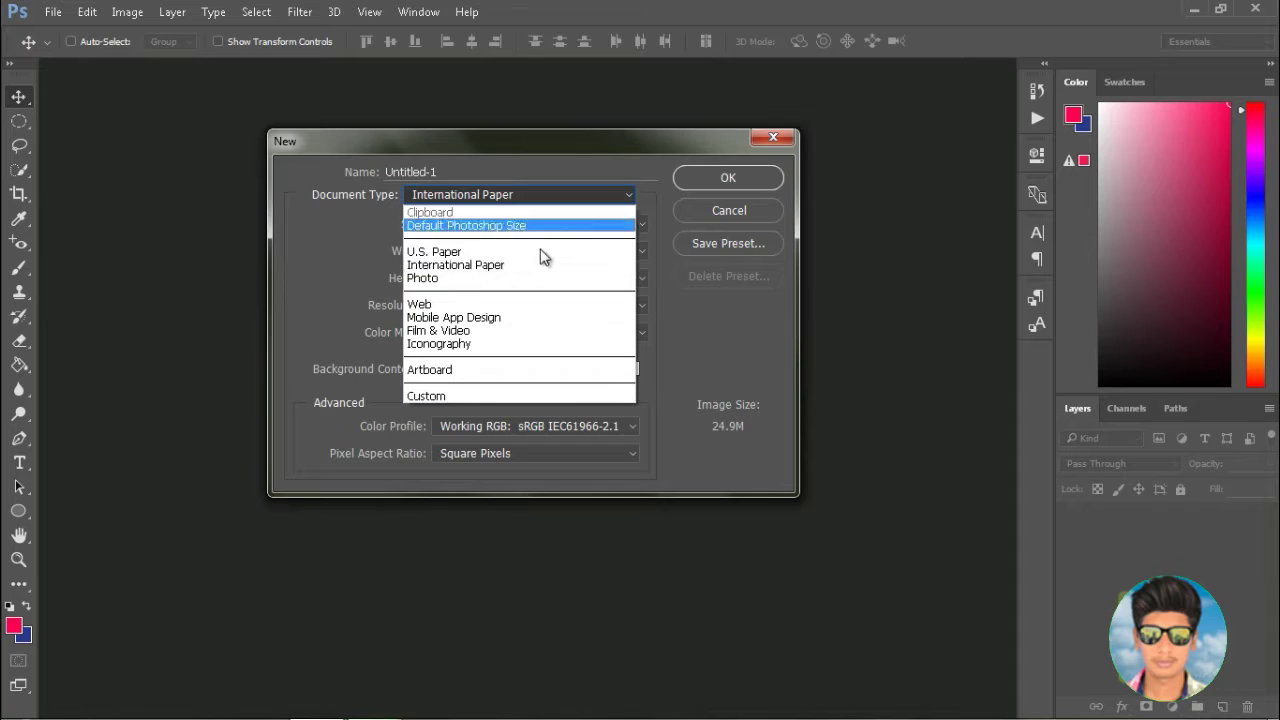
- Switch to the Web preset, measure it in inches, and set the width to 20 inches
click(482, 305)
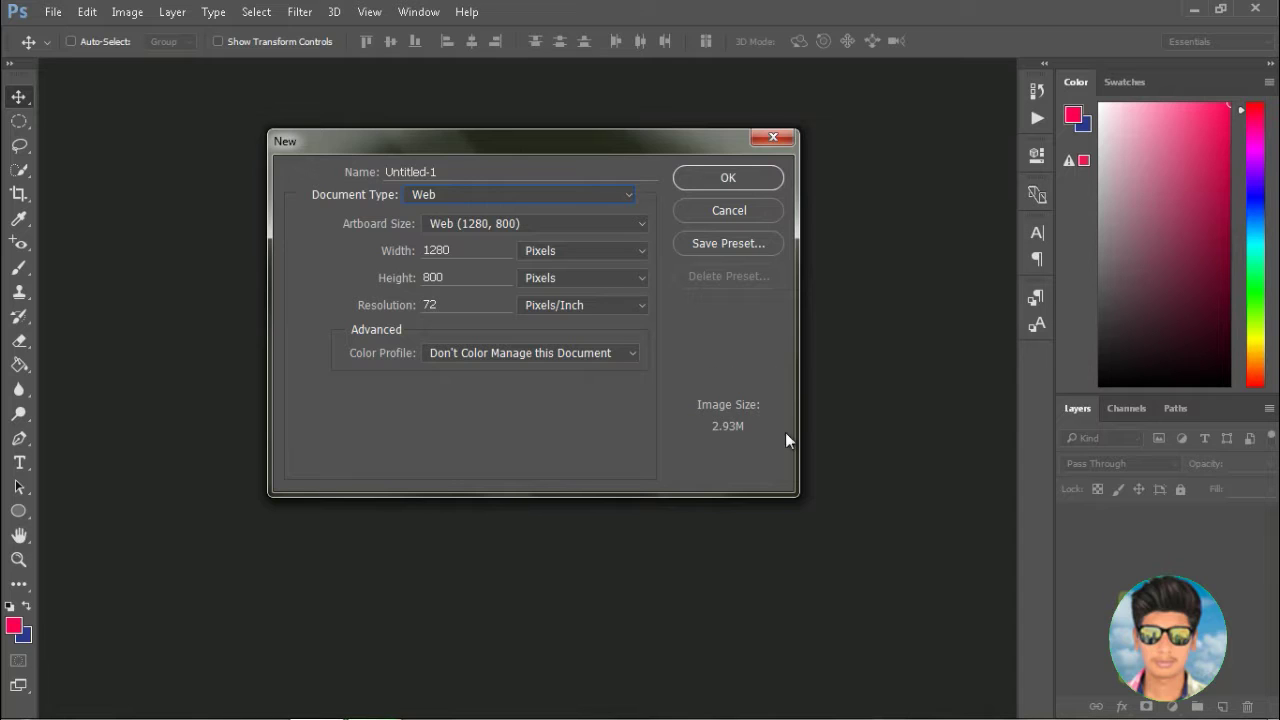
click(602, 250)
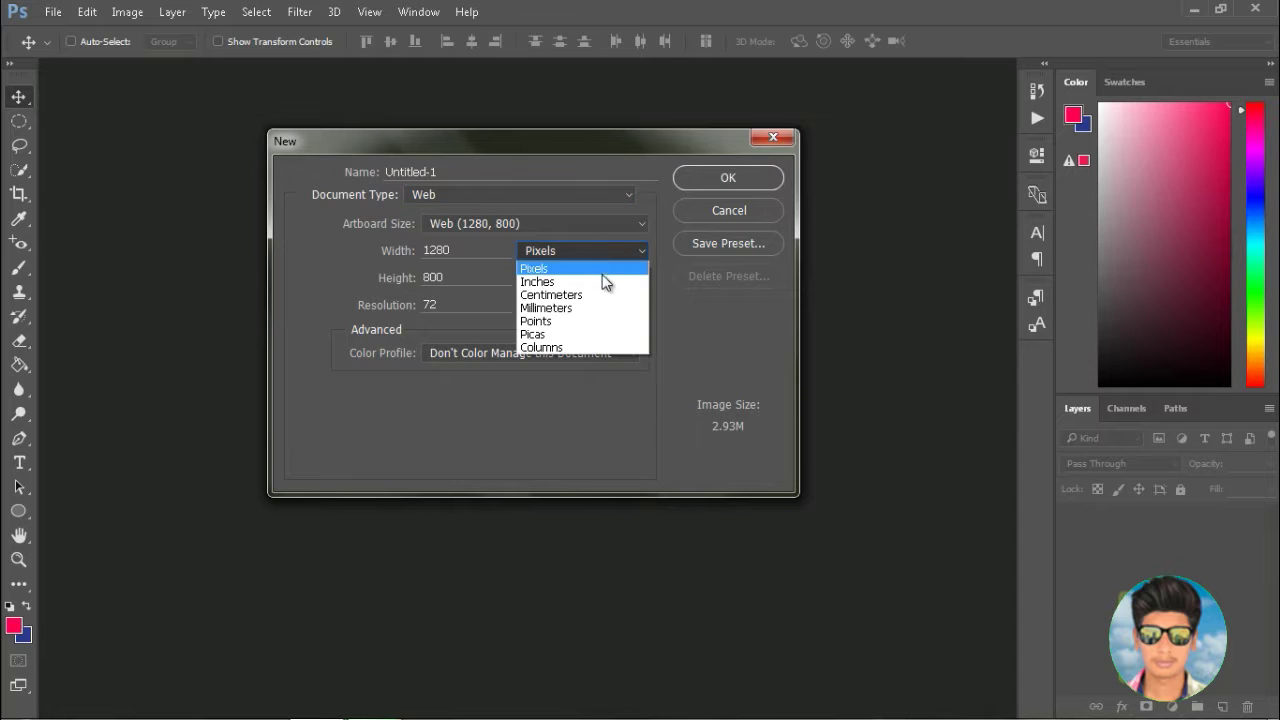
click(603, 279)
drag(492, 252, 387, 254)
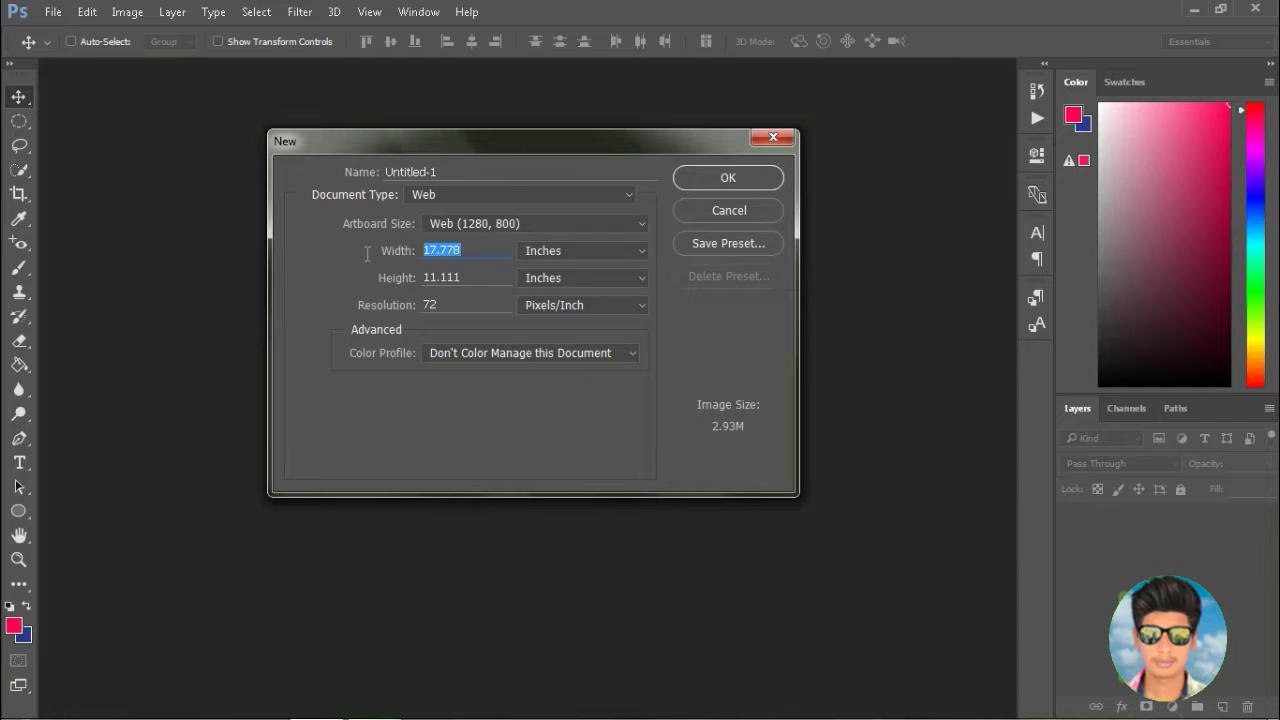
text(20)
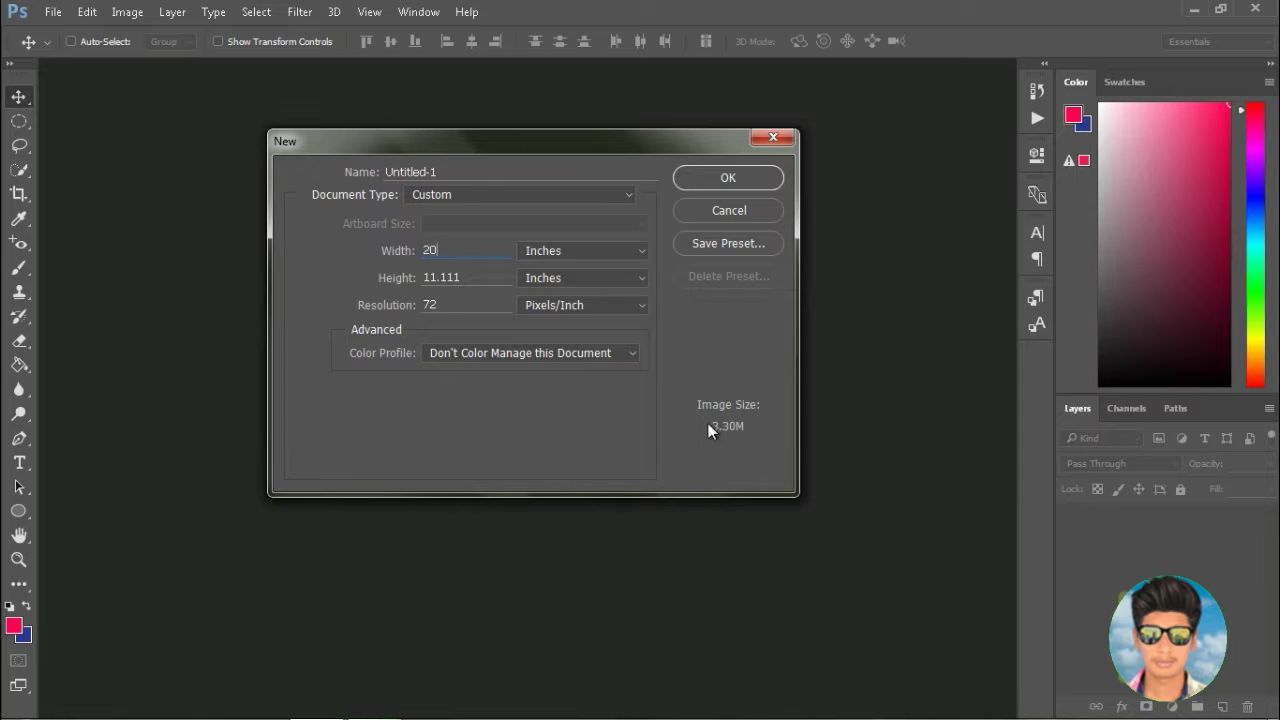
- Cycle the width units through pixels and inches, ending in centimetres at 50.8 × 28.22 cm
click(612, 251)
click(605, 268)
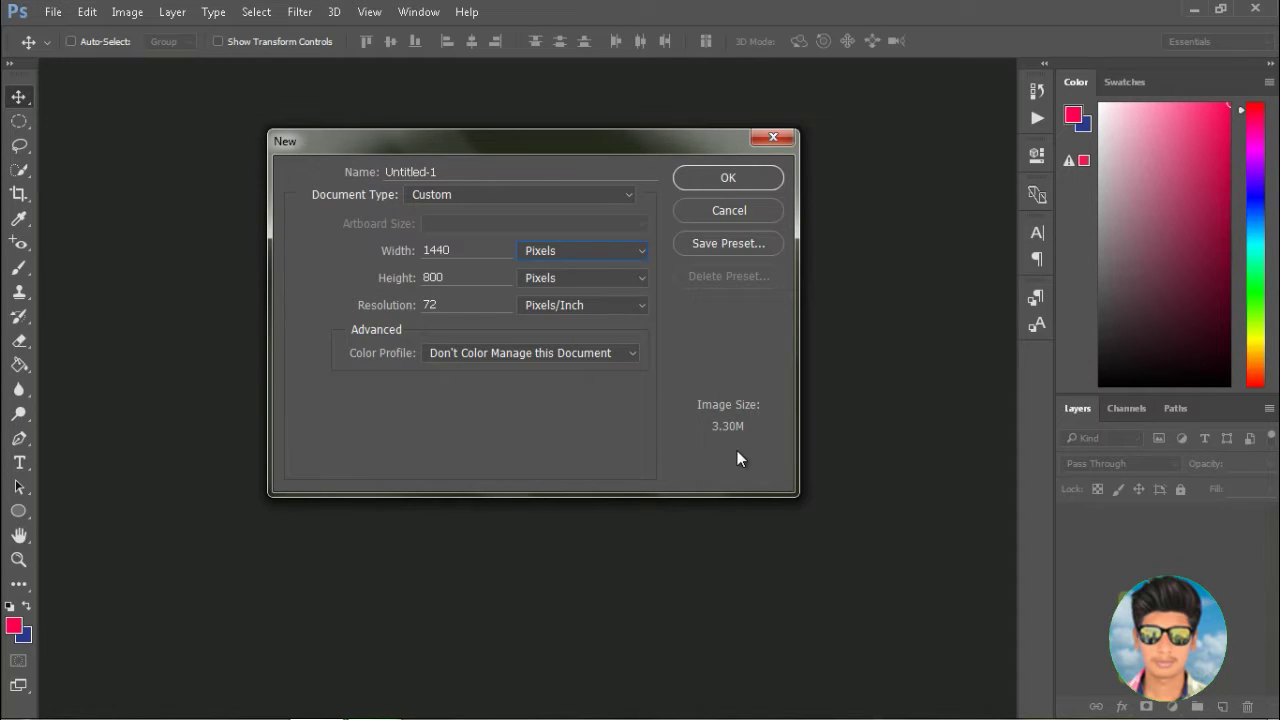
click(586, 256)
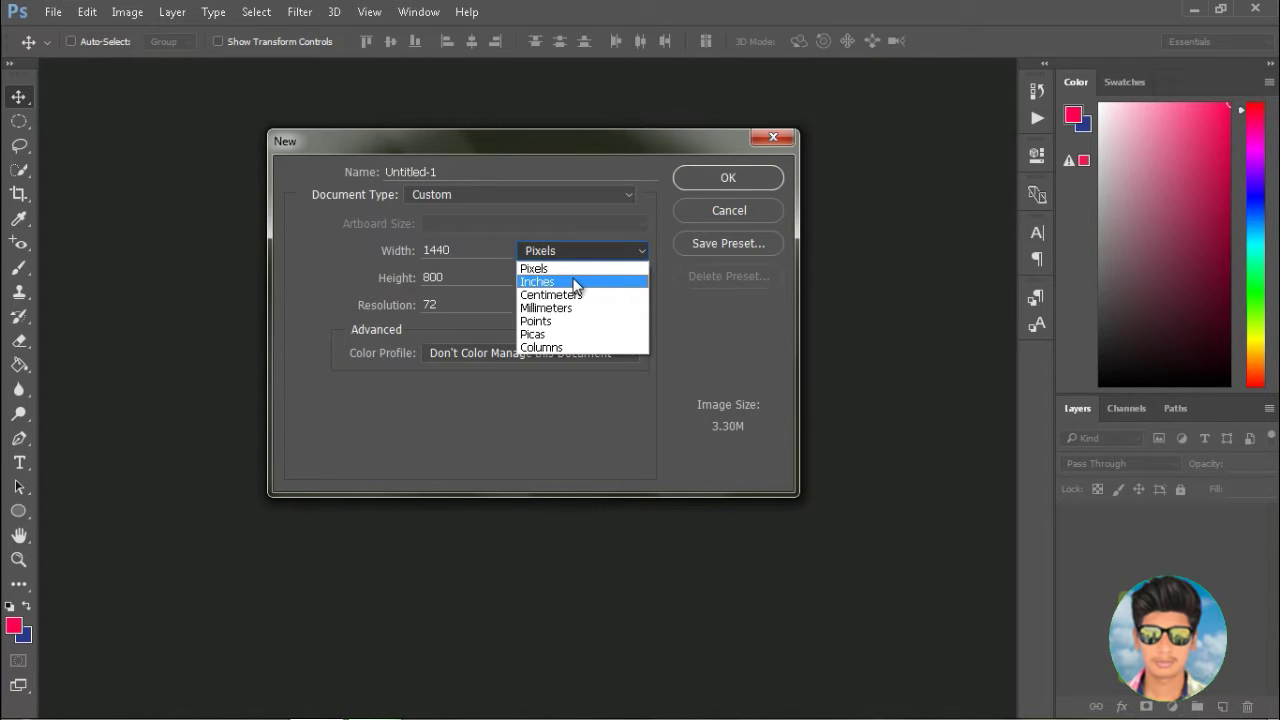
click(572, 281)
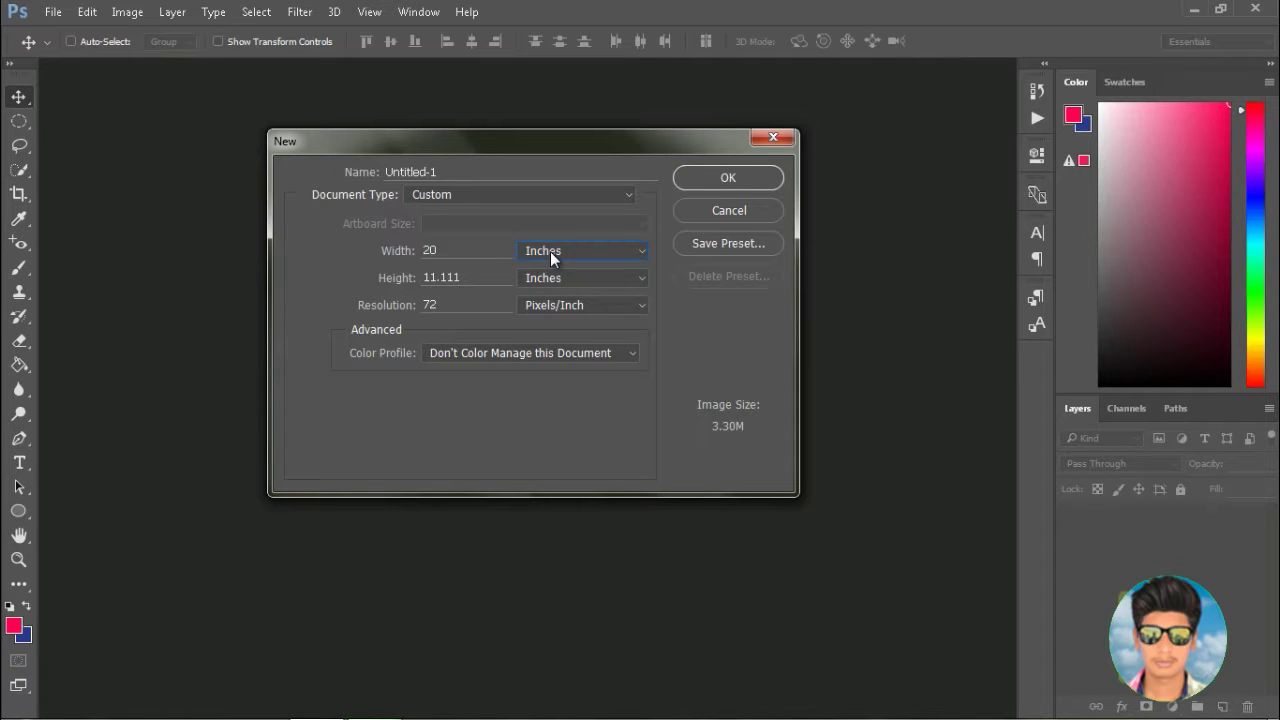
click(550, 251)
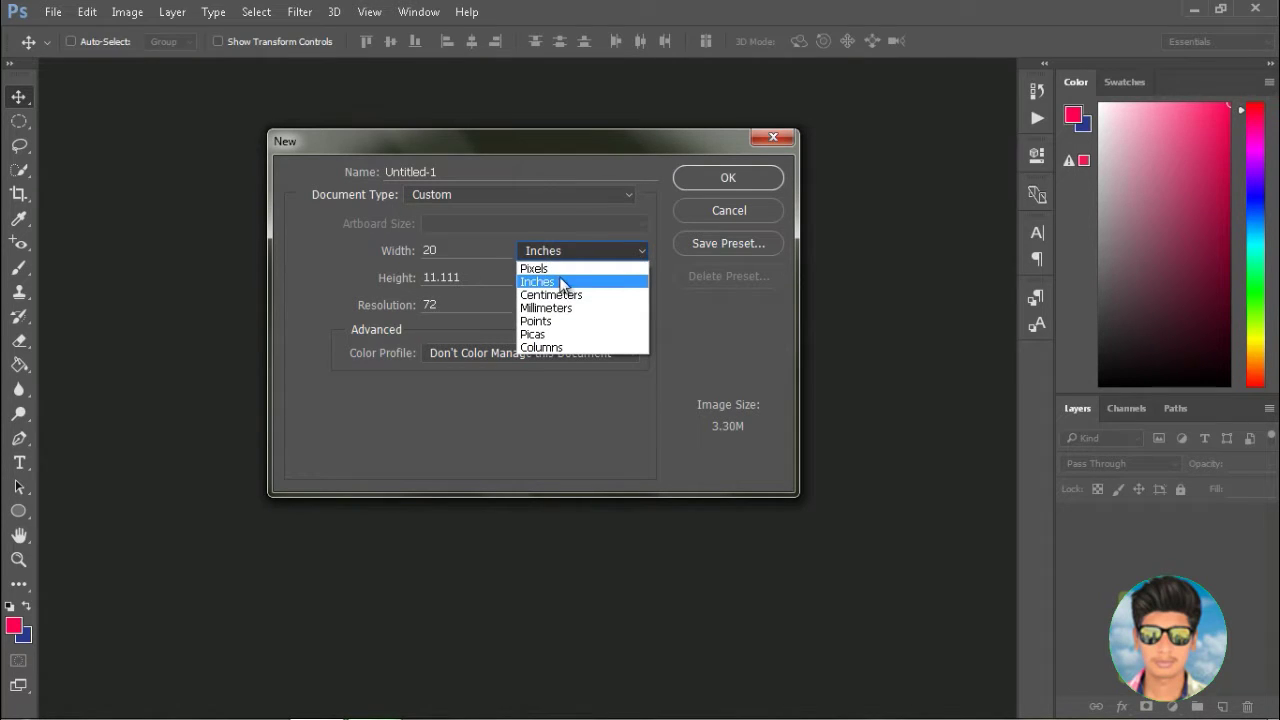
click(569, 296)
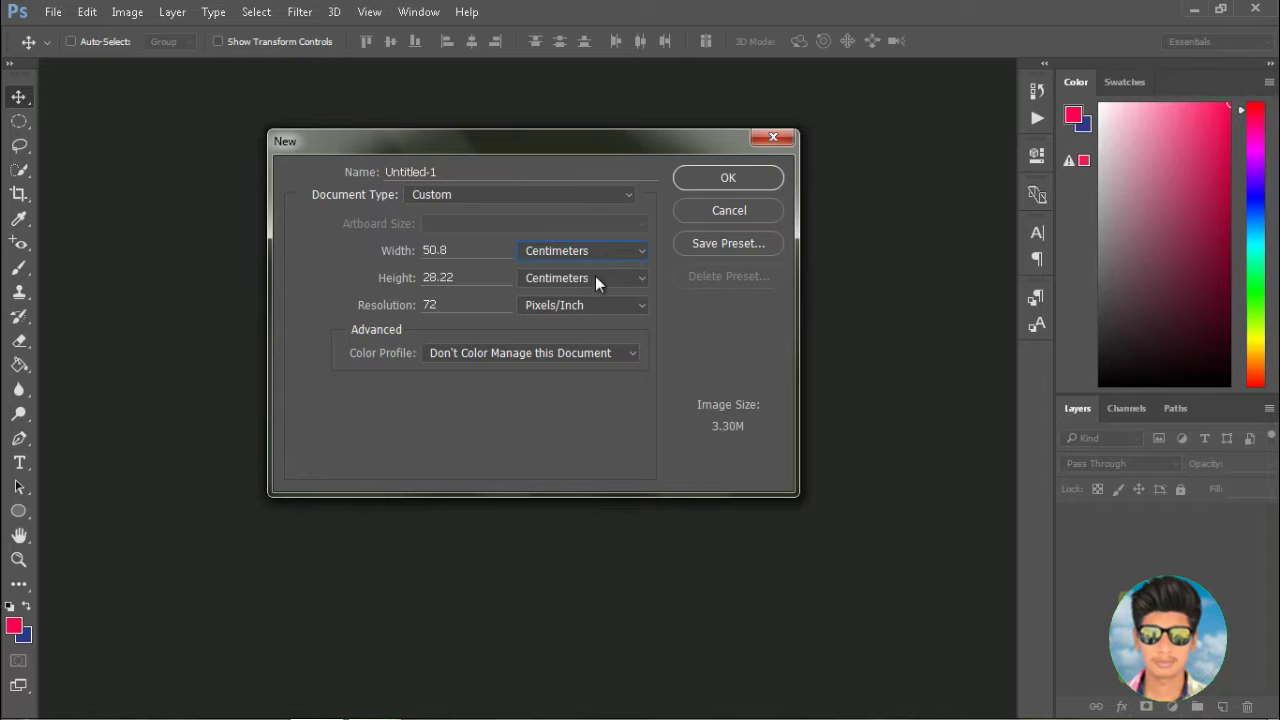
- Enter a 9 × 5 cm size, then display it in millimetres as 90 × 50
drag(456, 249, 403, 245)
text(9)
drag(458, 278, 409, 281)
text(5)
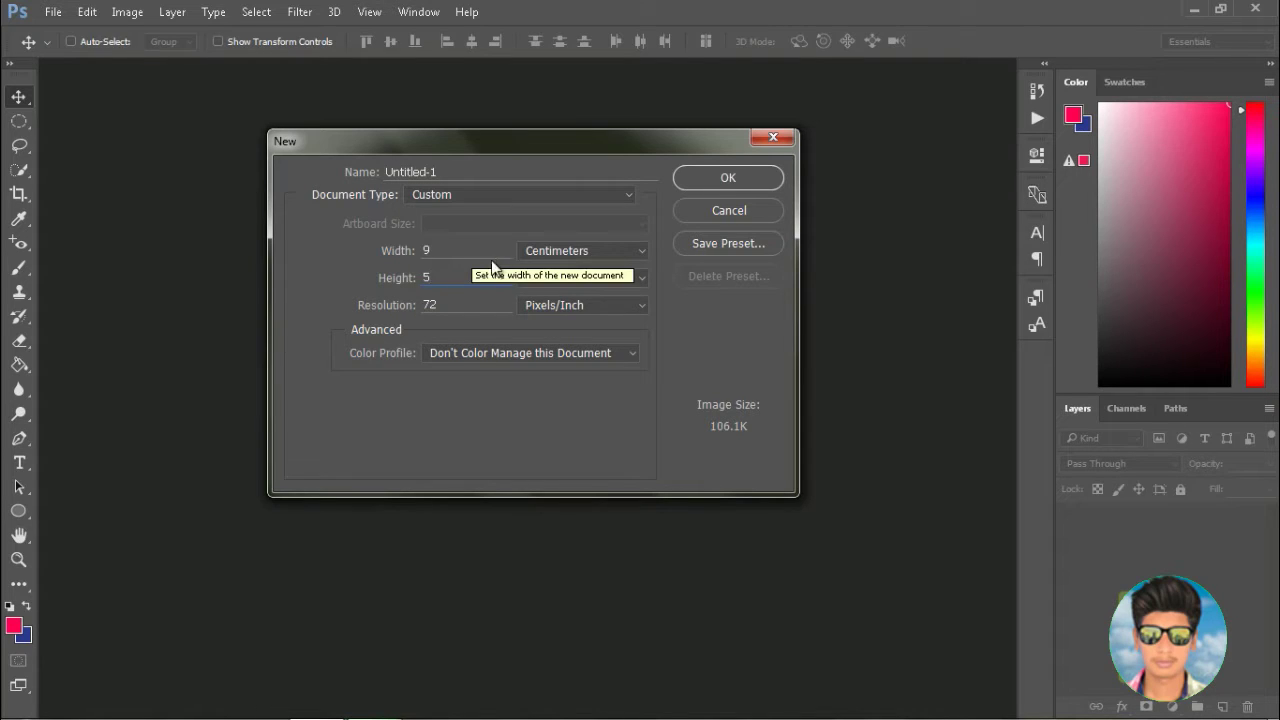
click(614, 250)
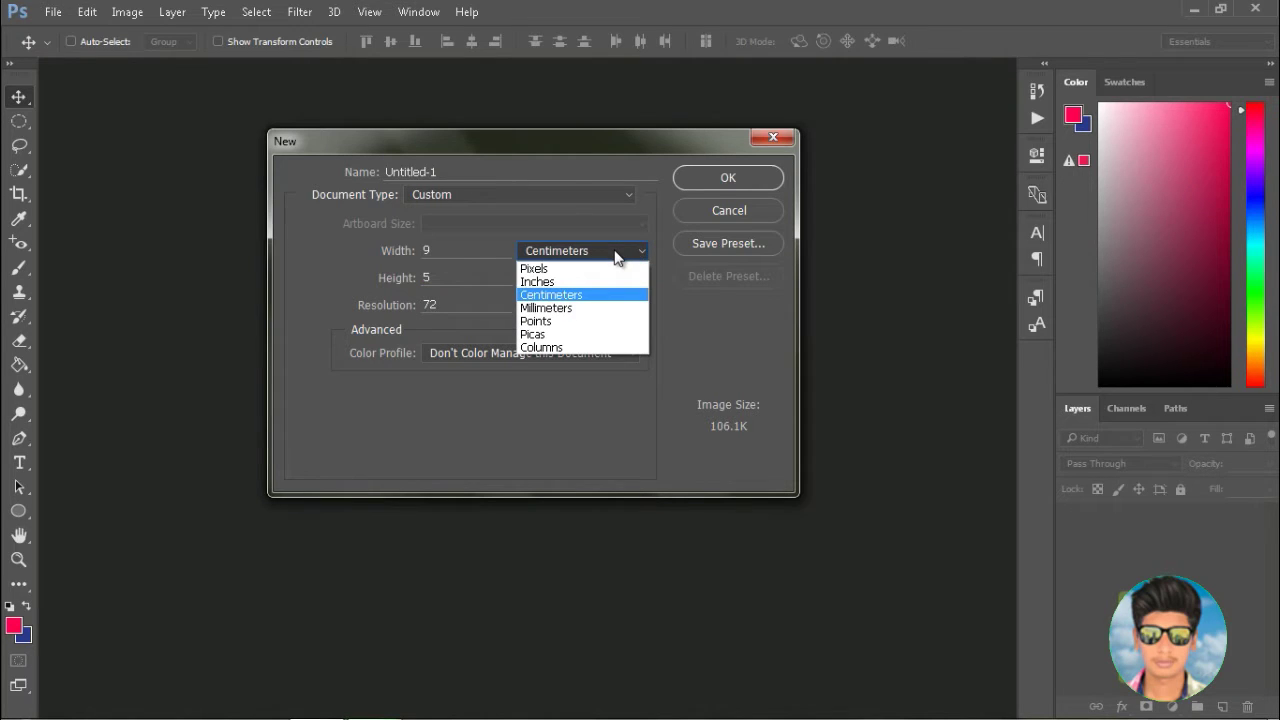
click(600, 308)
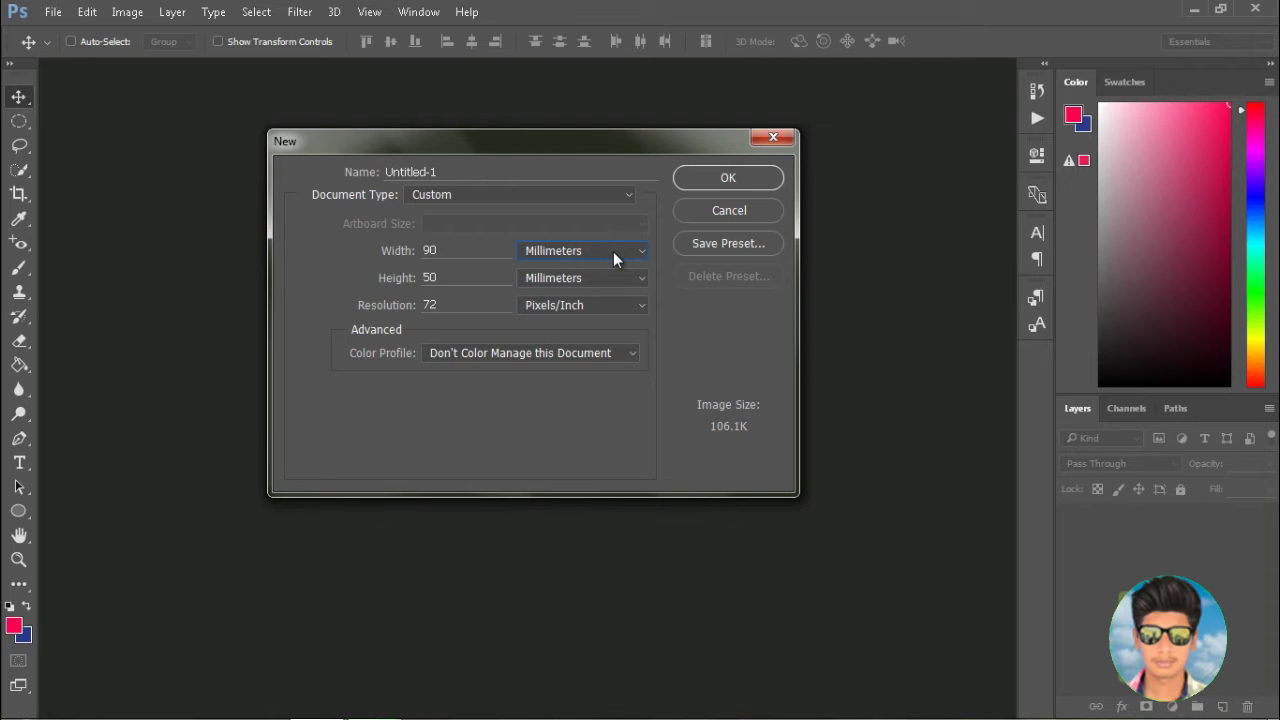
- Switch units to pixels and return to the Web type with the 1280 × 800 artboard size
click(613, 251)
click(589, 270)
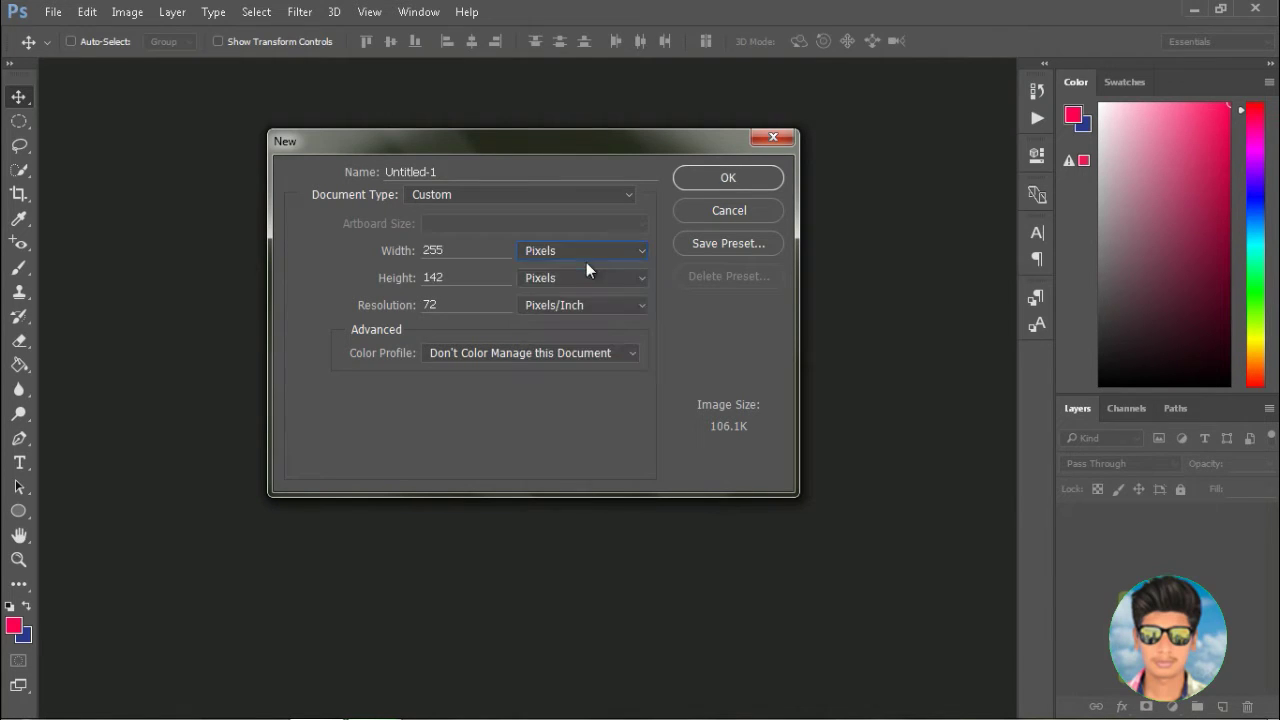
click(619, 196)
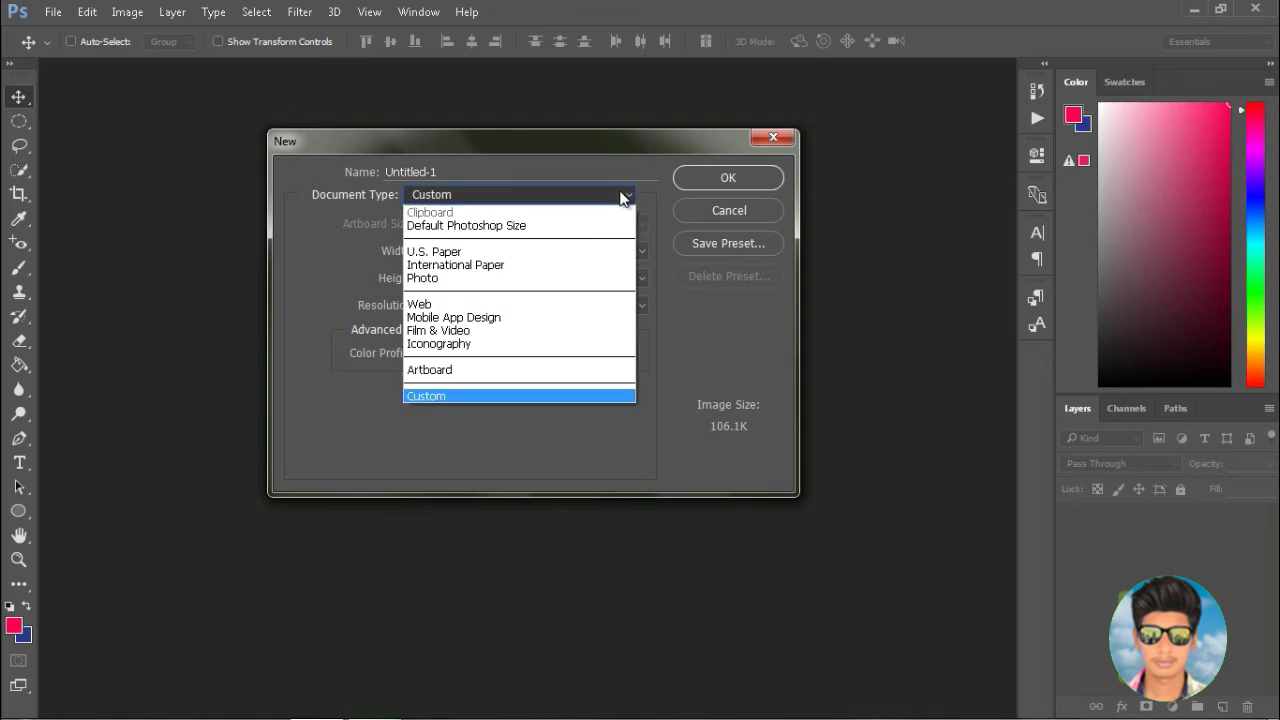
click(556, 304)
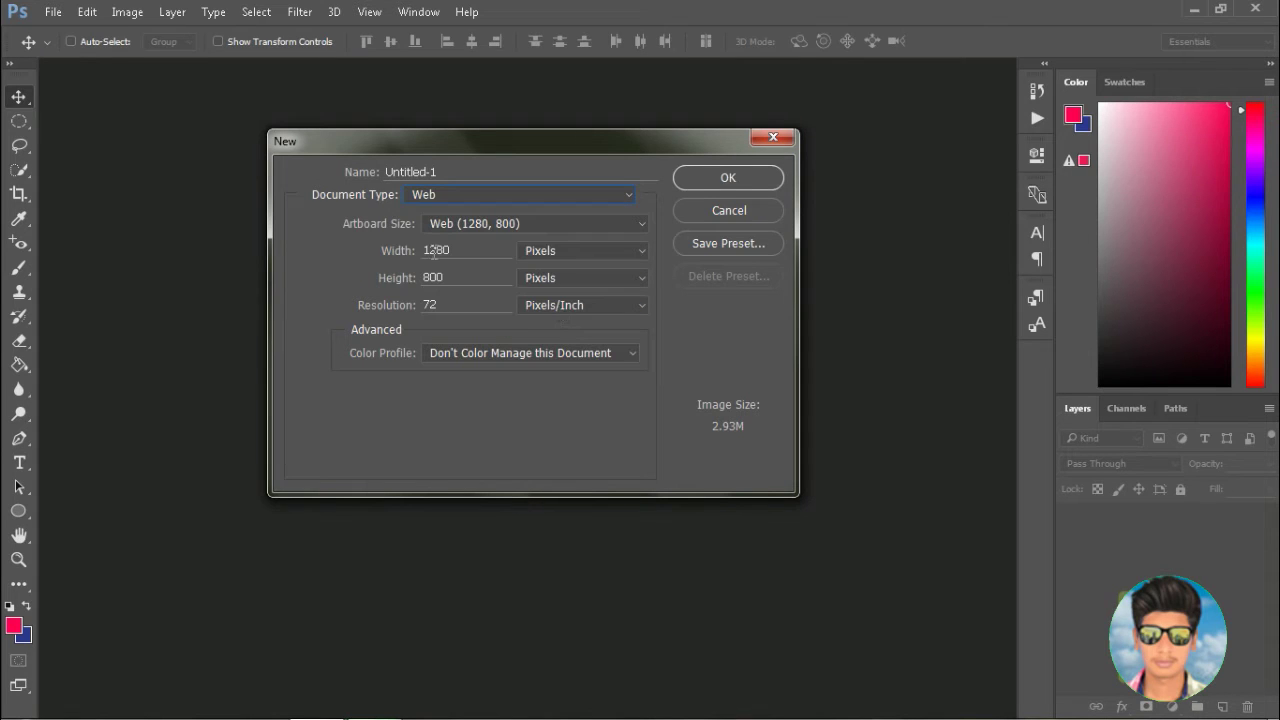
click(595, 226)
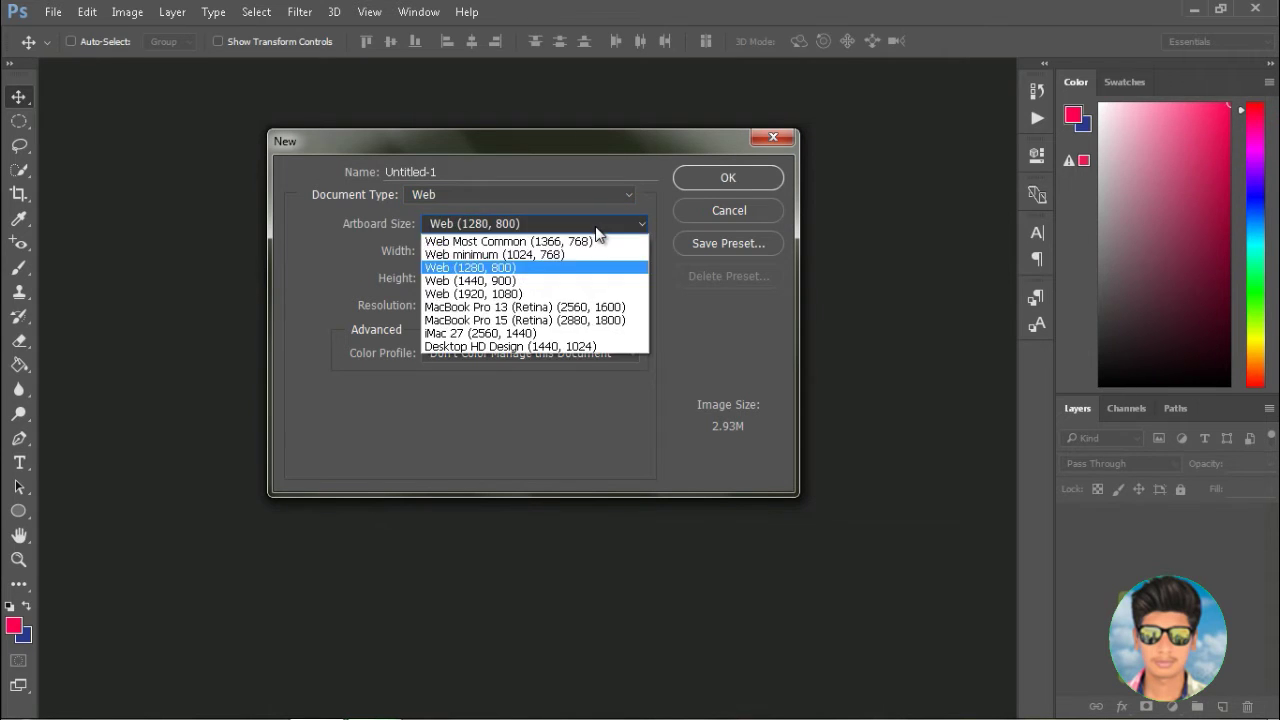
click(522, 268)
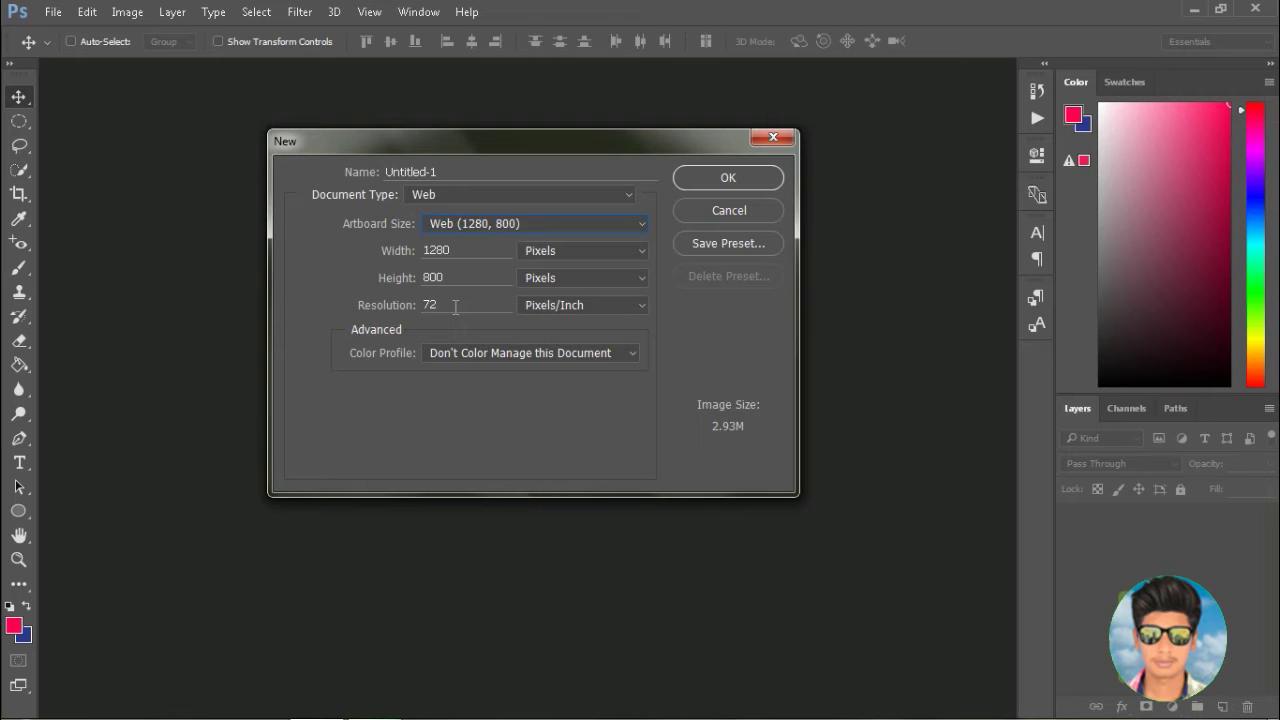
- Change the resolution from 72 to 150, then to 300 pixels per inch
drag(433, 309, 423, 299)
text(150)
drag(471, 300, 336, 305)
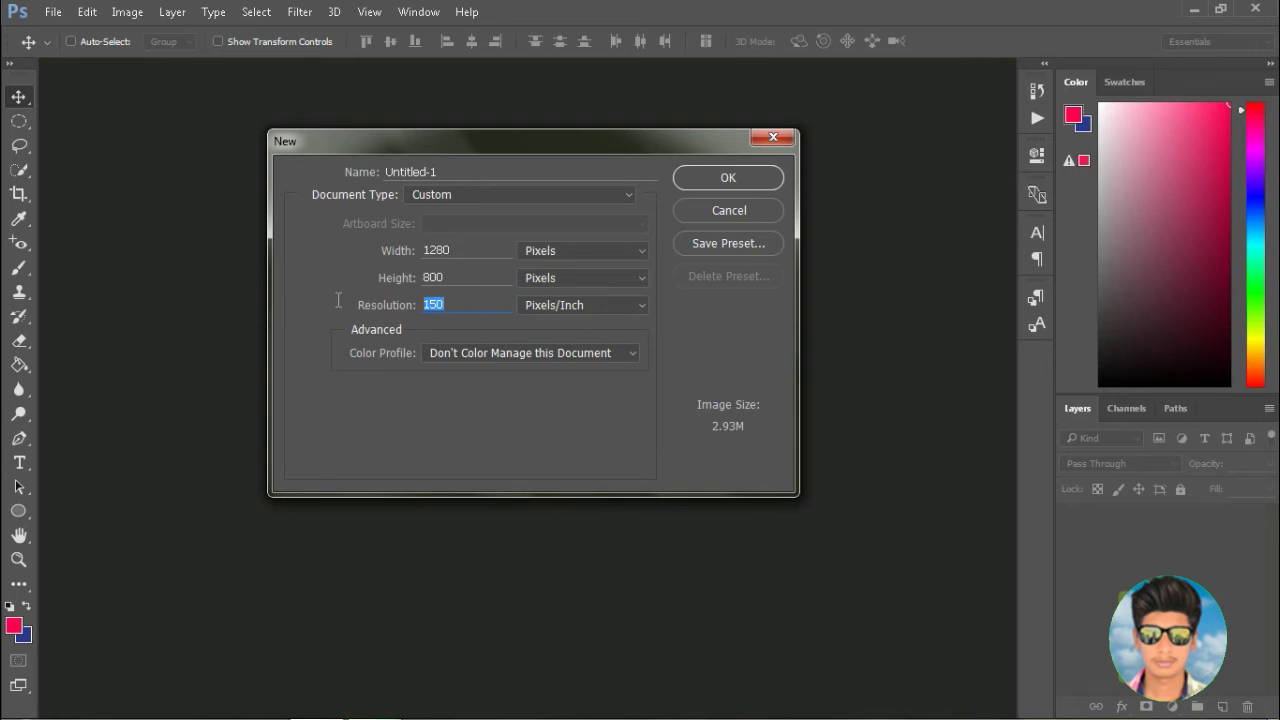
text(300)
drag(464, 308, 432, 302)
- Measure the size in inches and make it 10 inches wide by 8 inches high
click(624, 246)
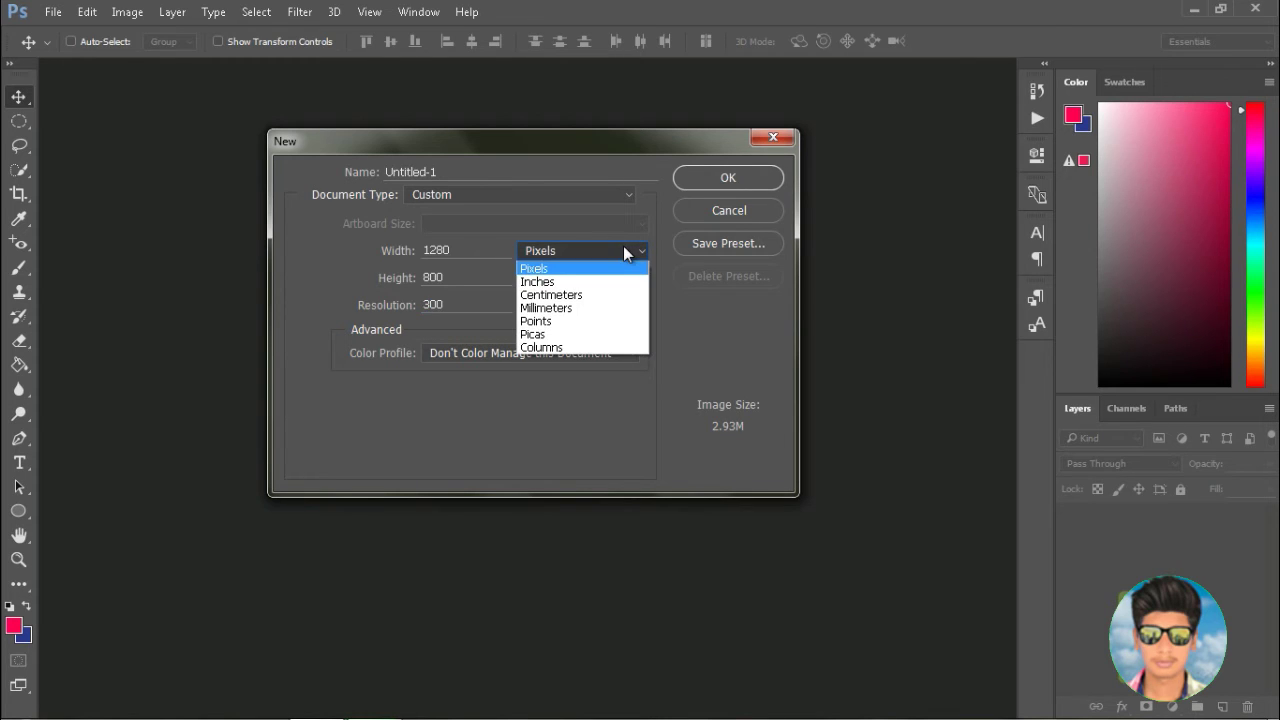
click(587, 281)
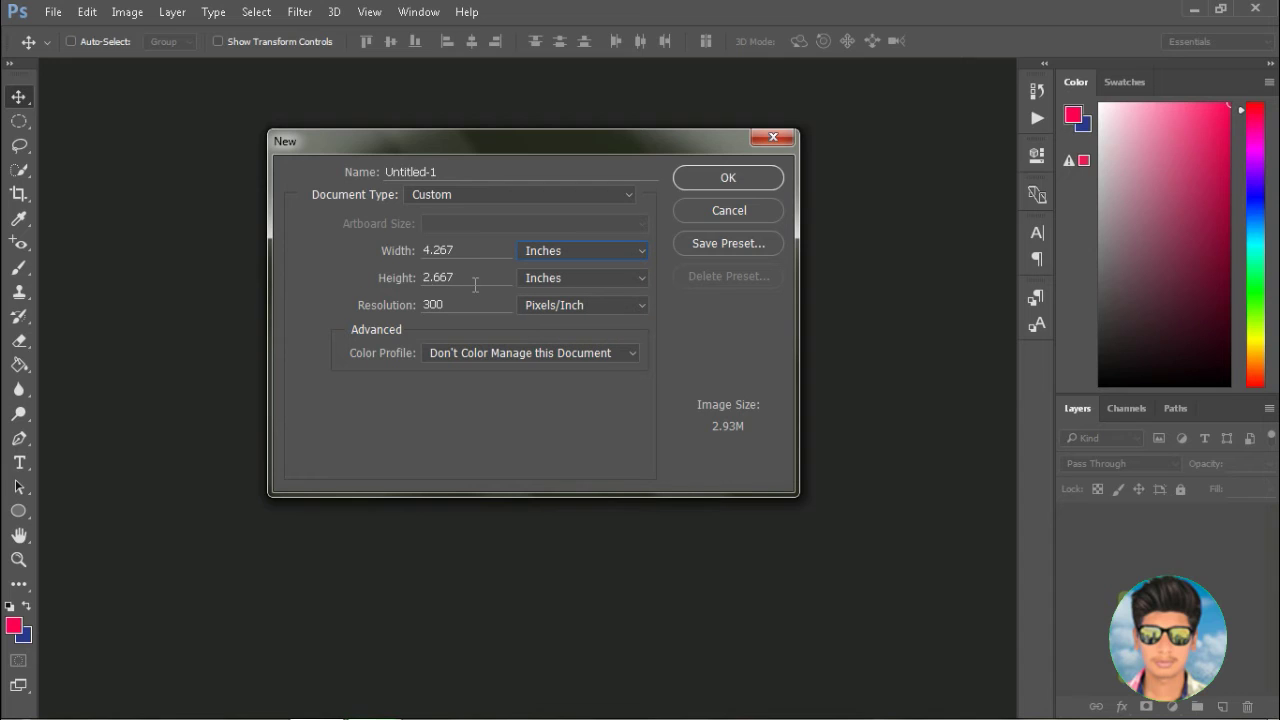
click(461, 249)
drag(461, 249, 425, 244)
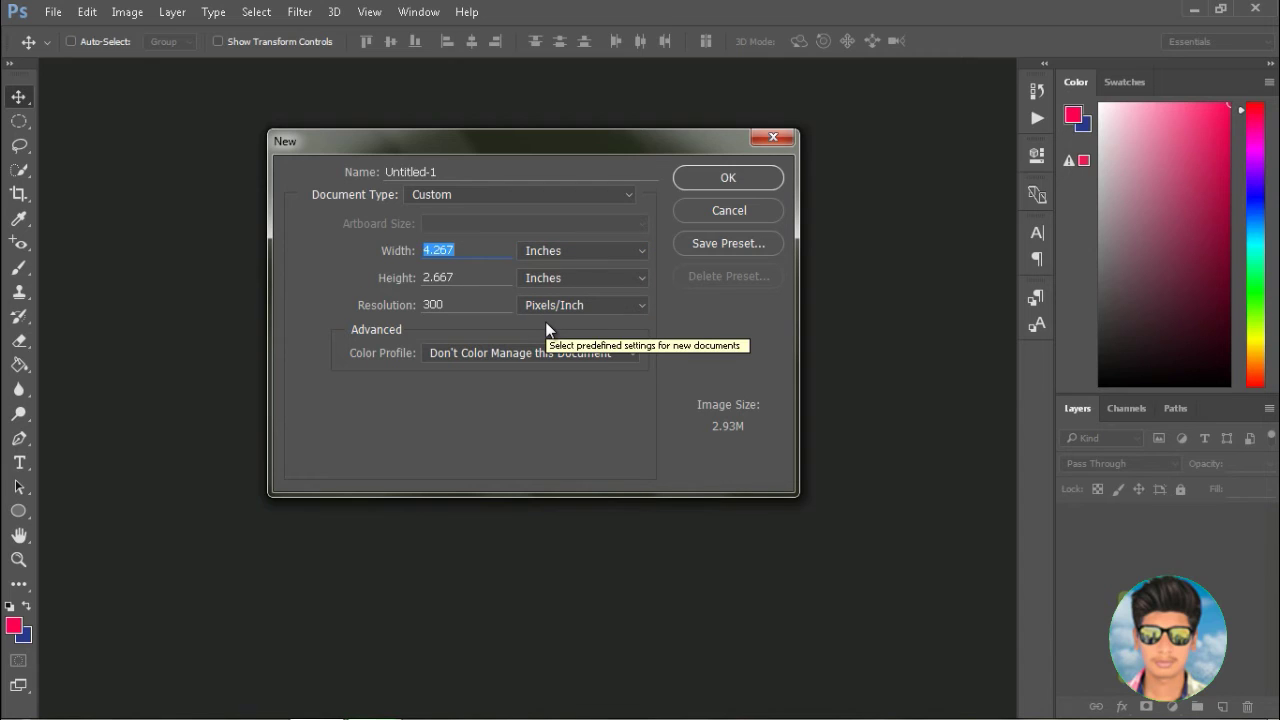
text(10)
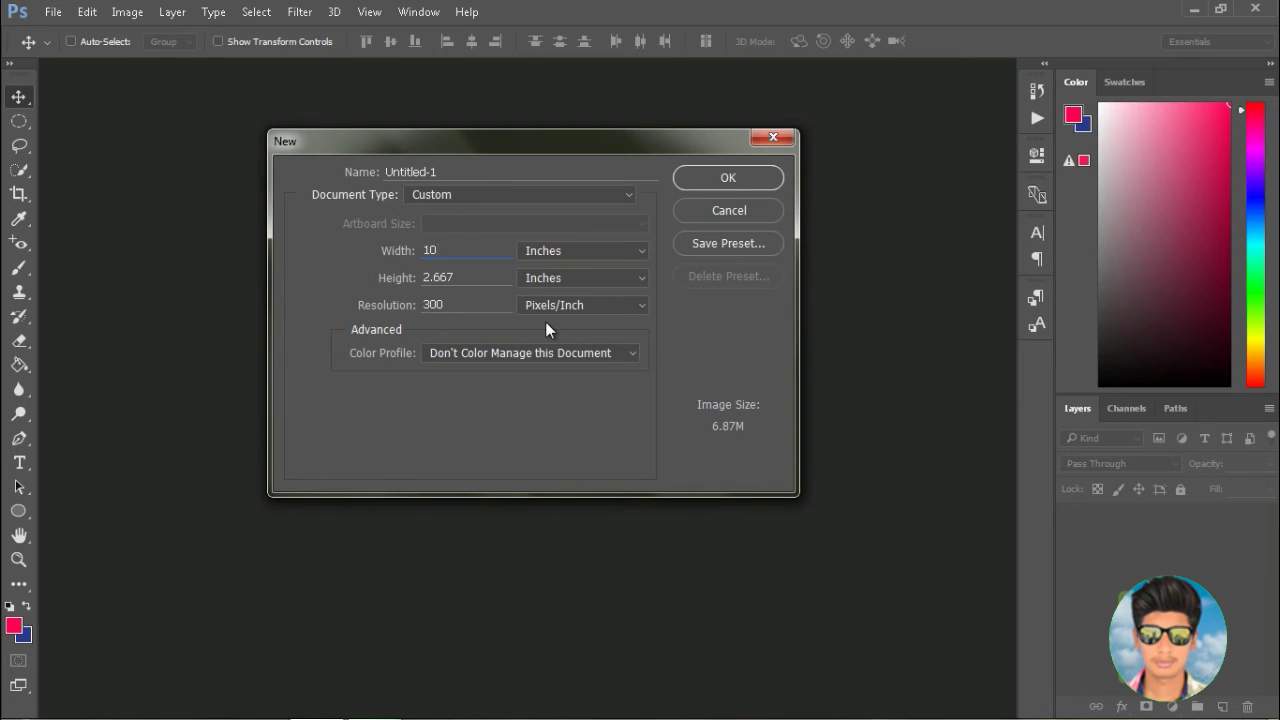
key(Tab)
text(8)
- Scrub the resolution to about 306.2 ppi and create the 10 × 8 inch document
drag(417, 313, 449, 313)
double_click(440, 305)
mouse_move(408, 310)
mouse_down()
mouse_move(438, 313)
mouse_move(383, 309)
mouse_move(456, 313)
mouse_up()
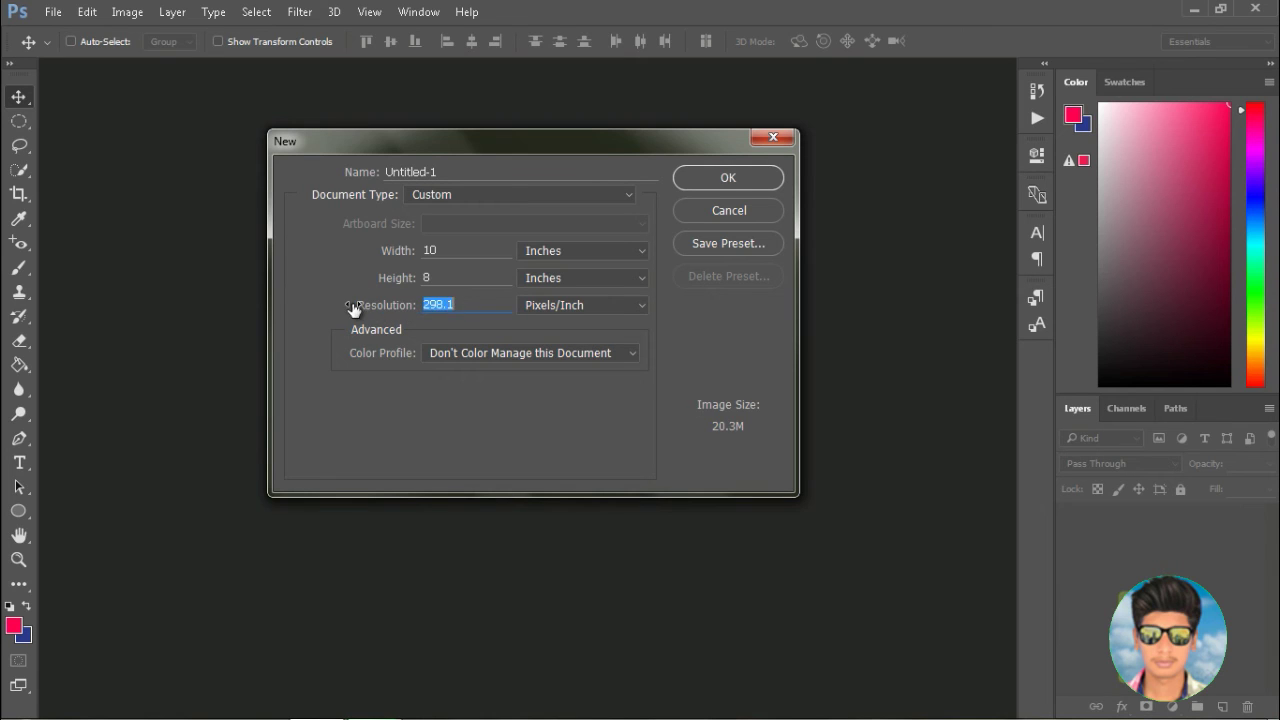
drag(456, 313, 428, 313)
click(741, 176)
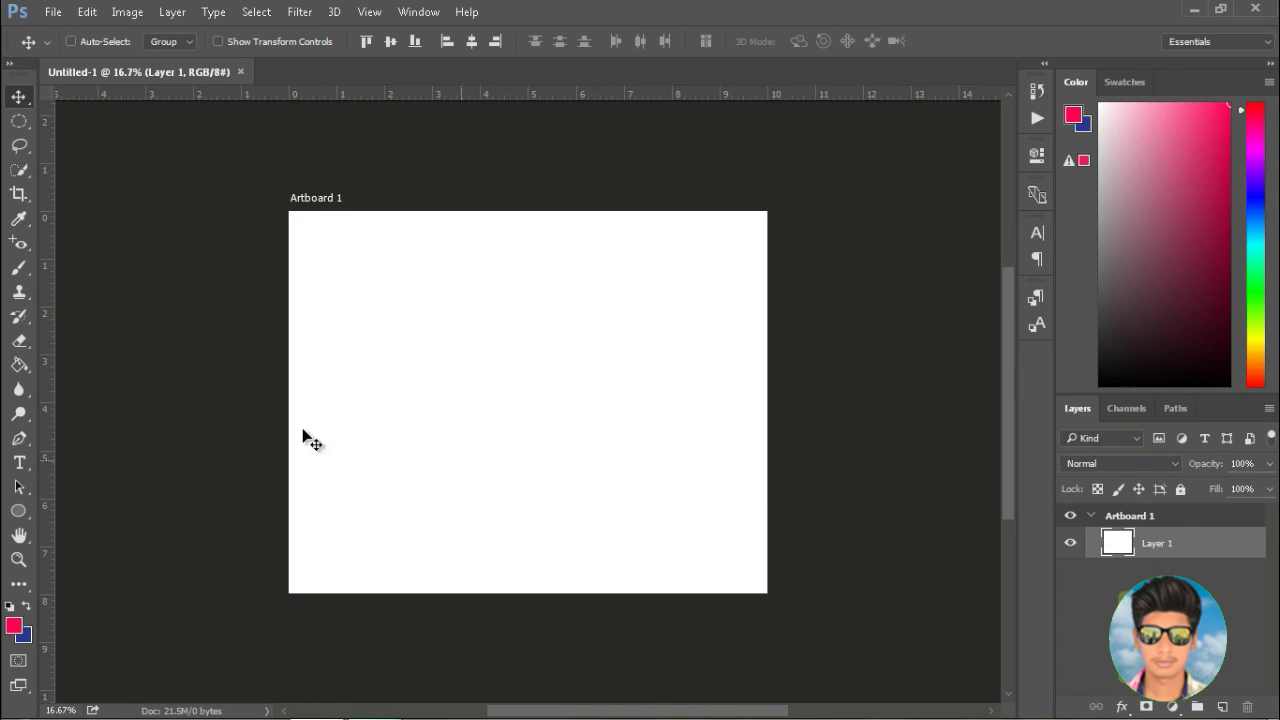